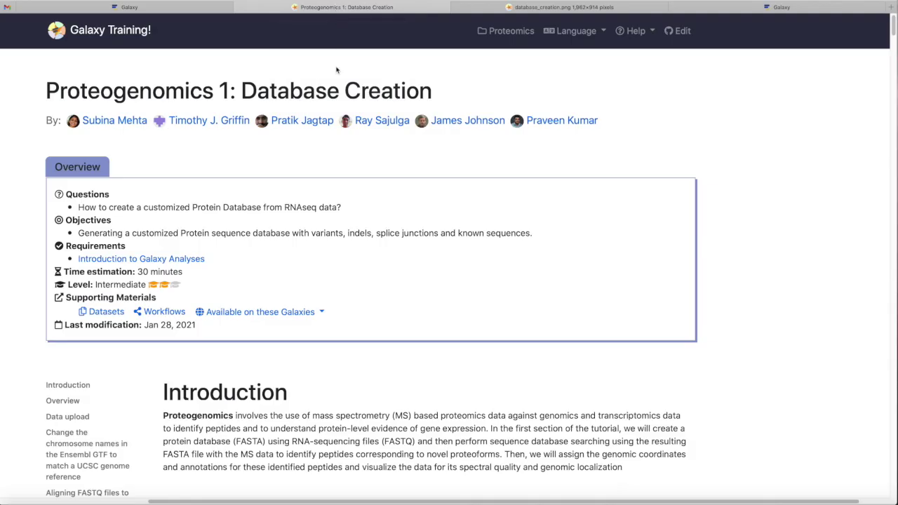
- Review the tutorial's Data upload steps, then return to the Galaxy Europe page
left_click(71, 417)
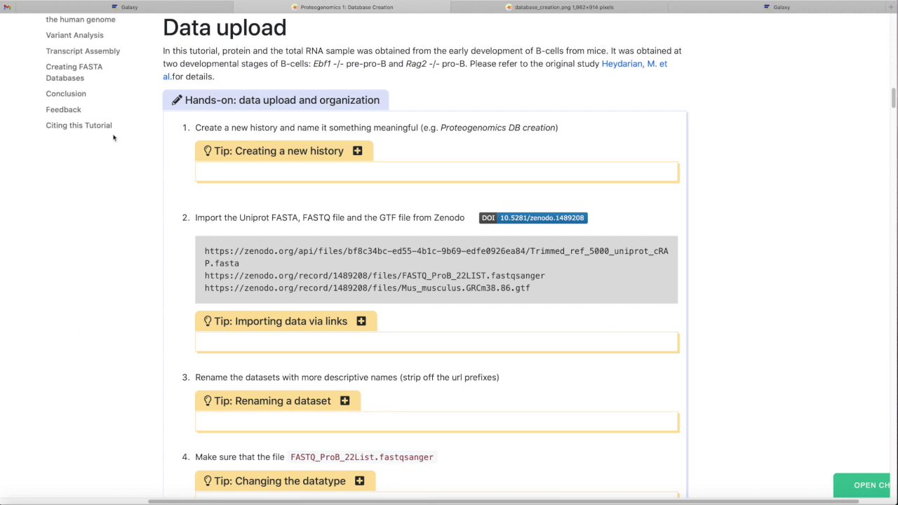
left_click(146, 11)
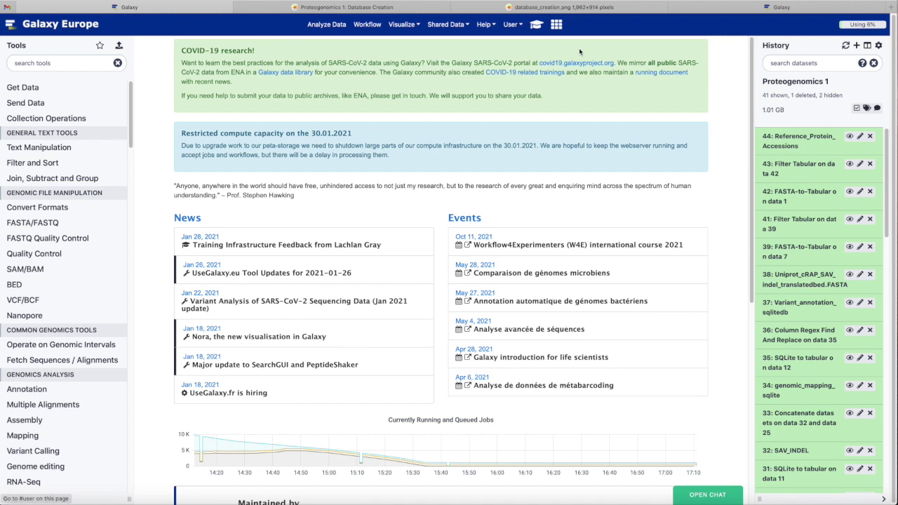
- Create a new history named 'Proteogenomics 1'
left_click(856, 45)
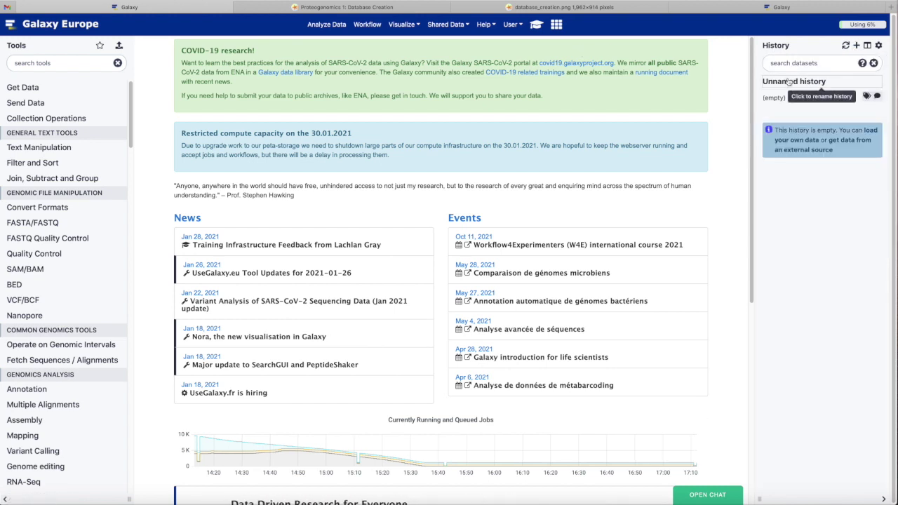
left_click(789, 83)
type("Proteogenomics 1")
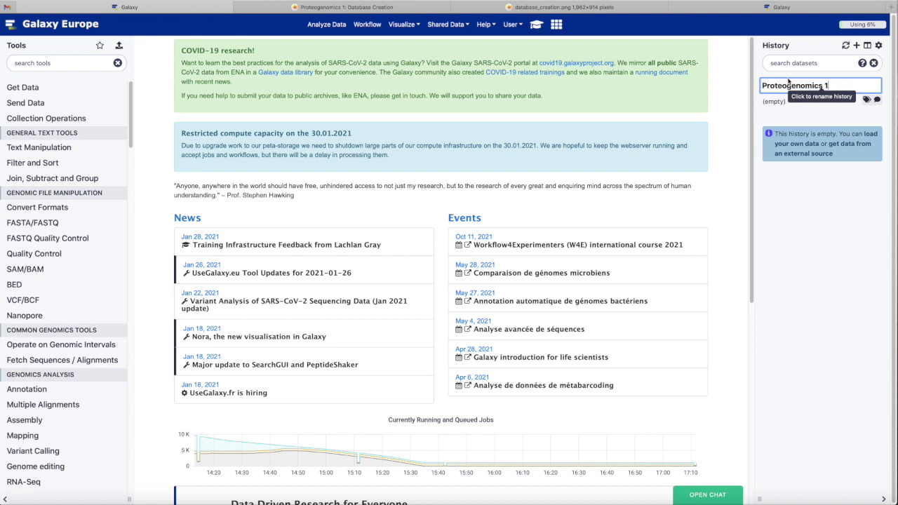
key("Return")
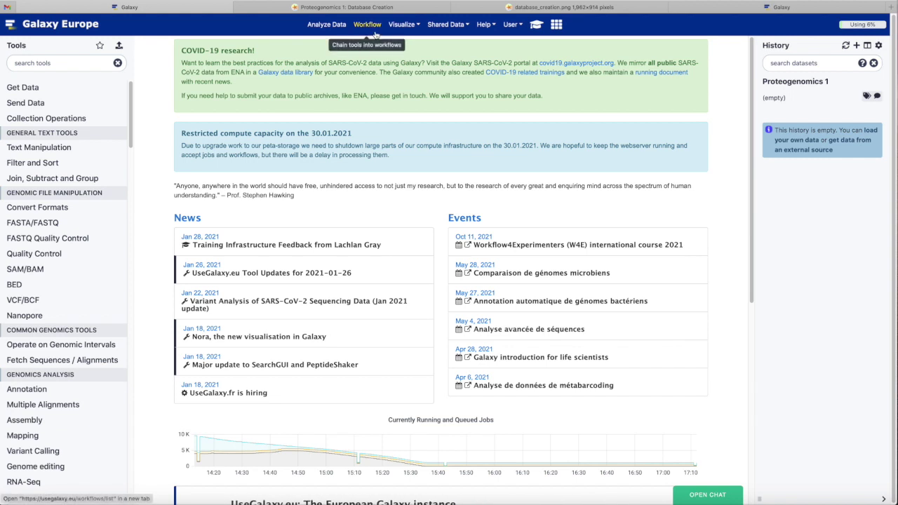
- Browse Data Libraries to GTN - Material > Proteomics > Proteogenomics 1: Database Creation datasets
left_click(445, 25)
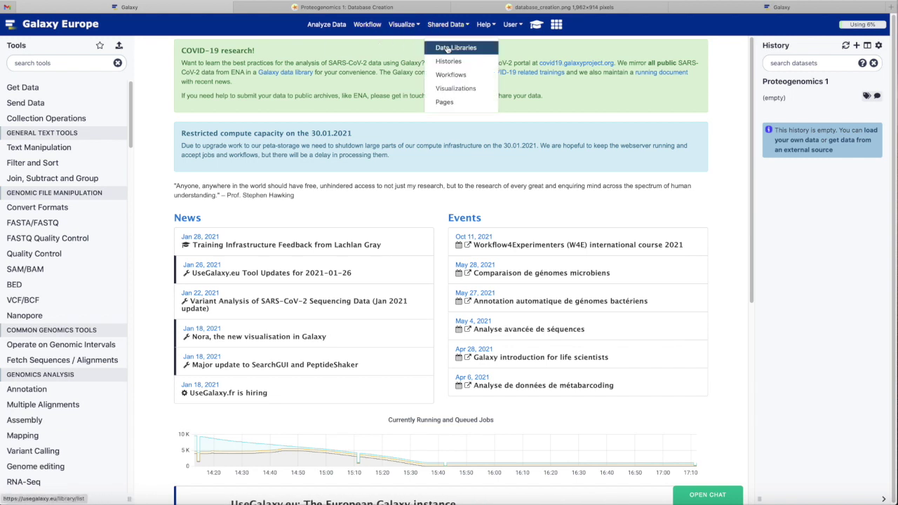
left_click(448, 47)
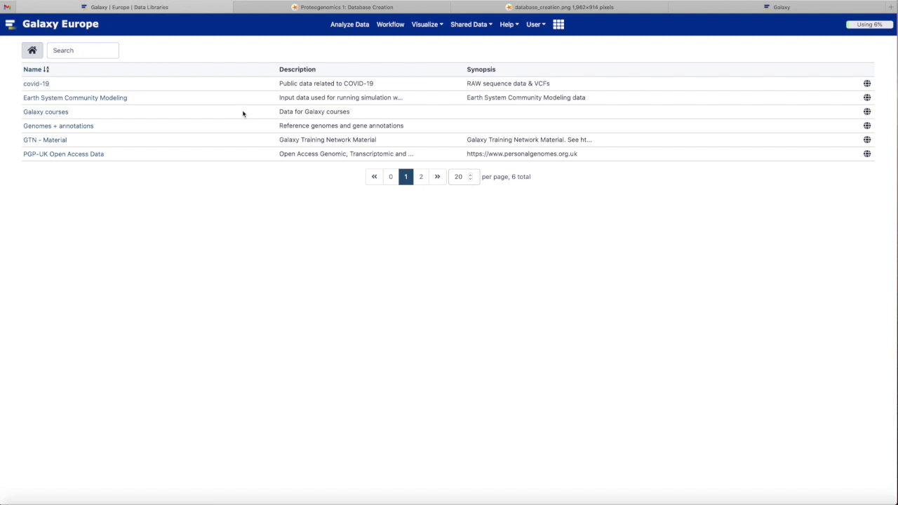
left_click(57, 141)
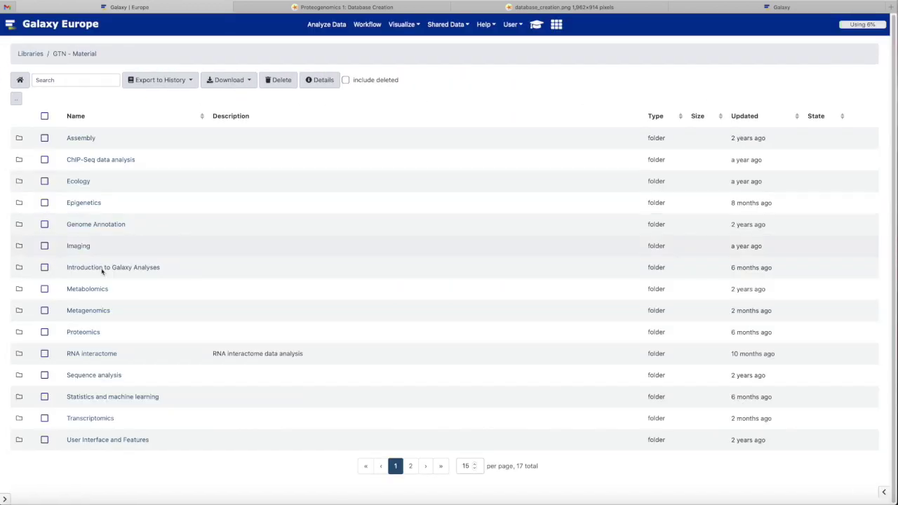
left_click(93, 334)
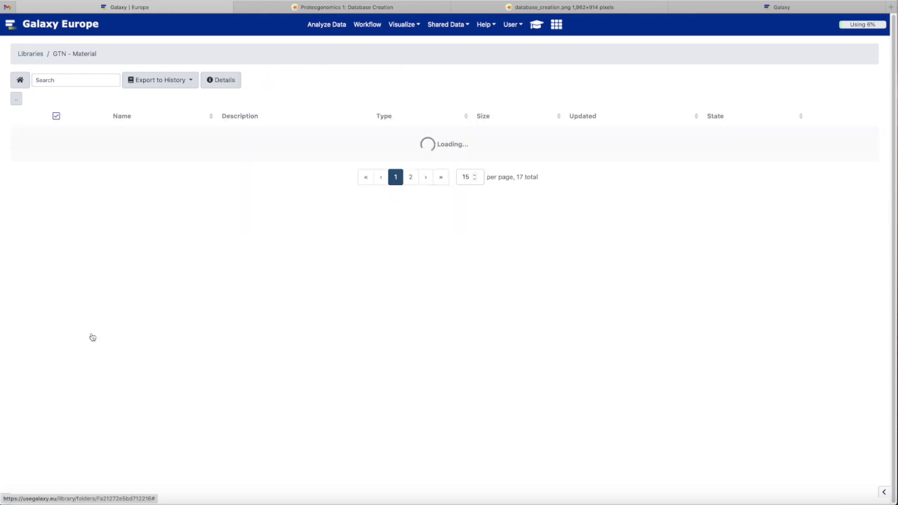
left_click(152, 269)
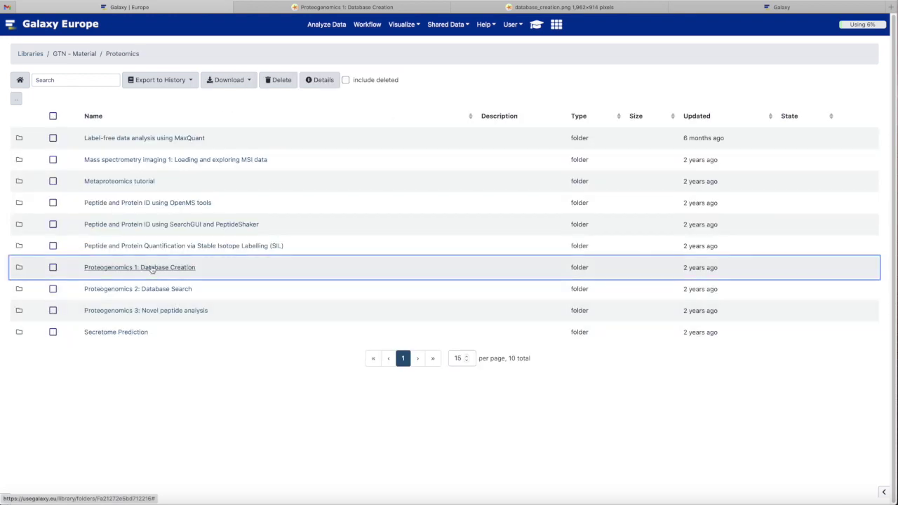
left_click(190, 140)
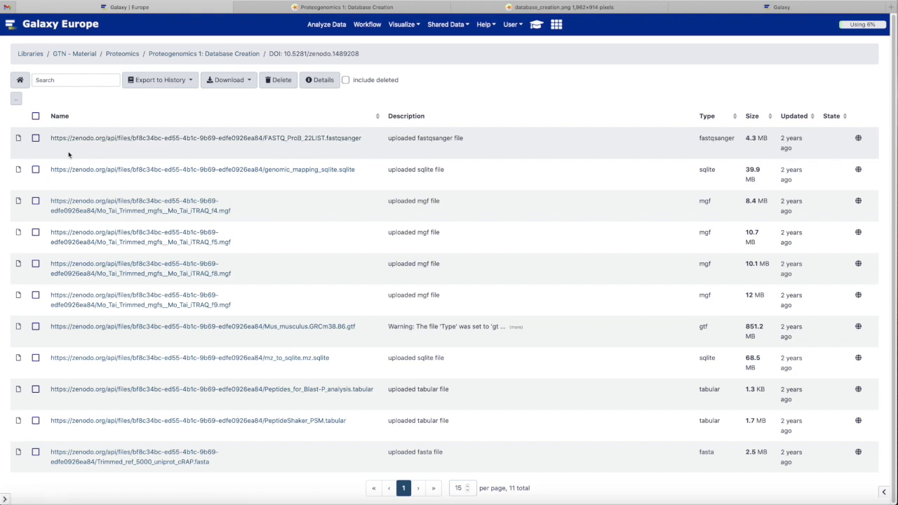
- Import the FASTQ_ProB_22LIST, Mus_musculus GTF and Trimmed_ref_5000_uniprot_cRAP FASTA as datasets
left_click(35, 139)
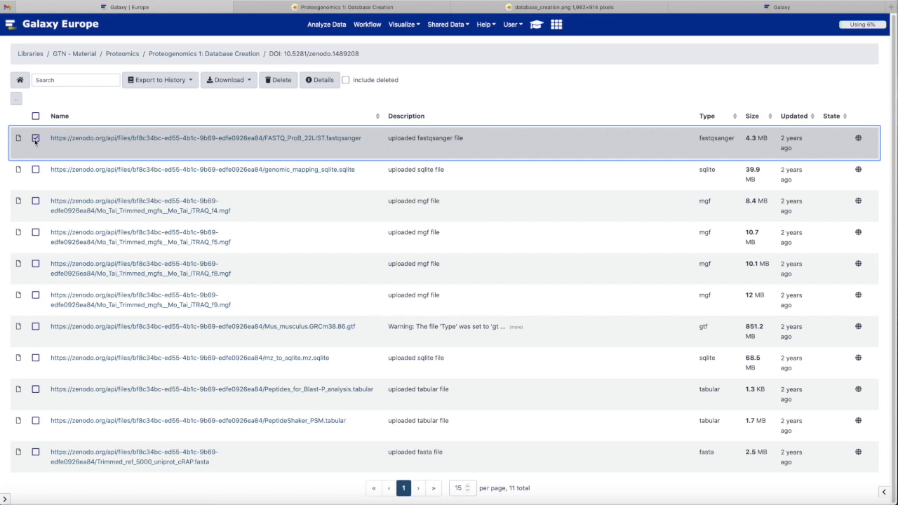
left_click(35, 327)
left_click(35, 452)
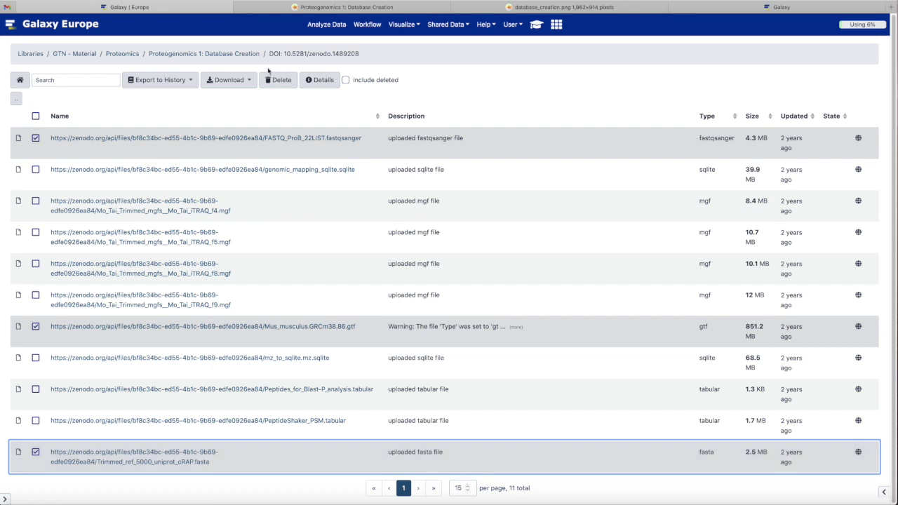
left_click(171, 83)
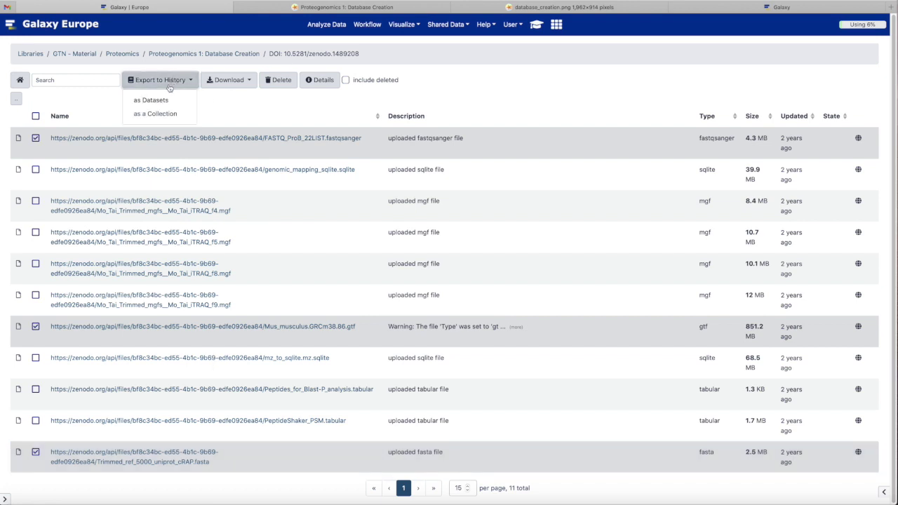
left_click(152, 99)
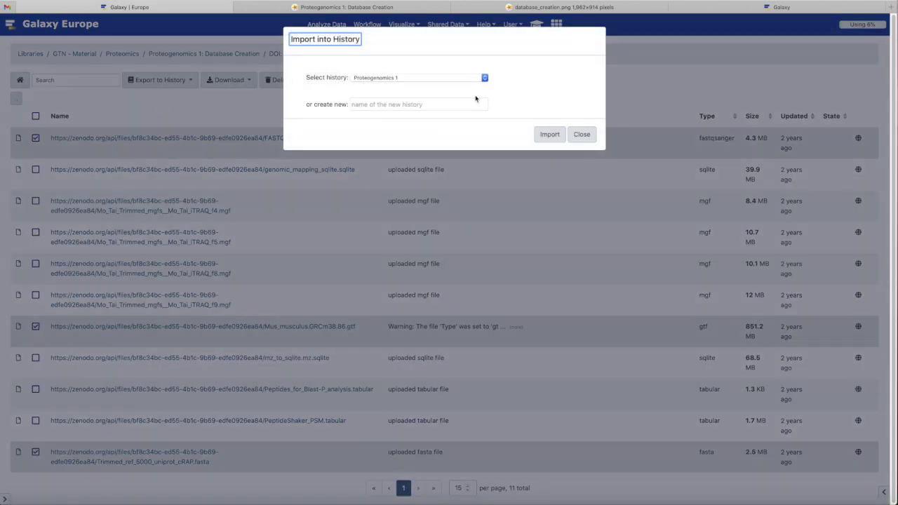
left_click(544, 136)
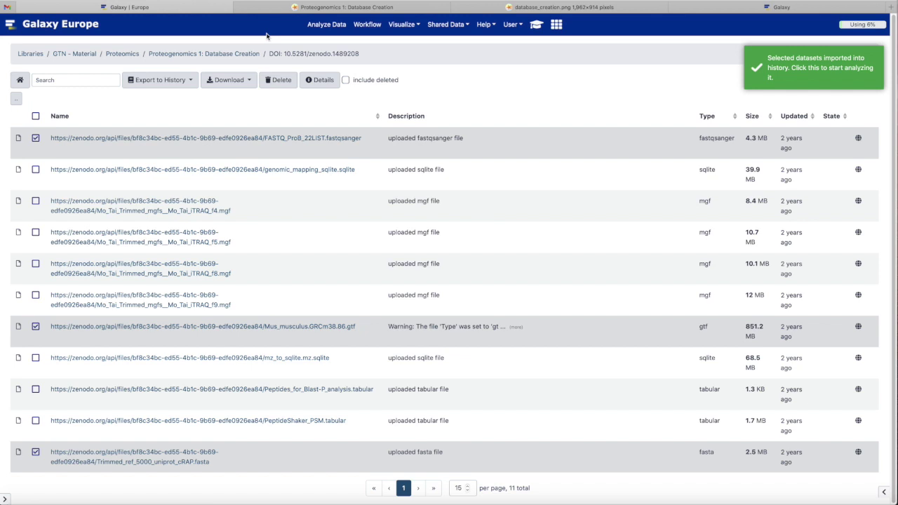
- Strip the URL prefix from the GTF's name, set build mm10, save, then edit the FASTA
left_click(319, 27)
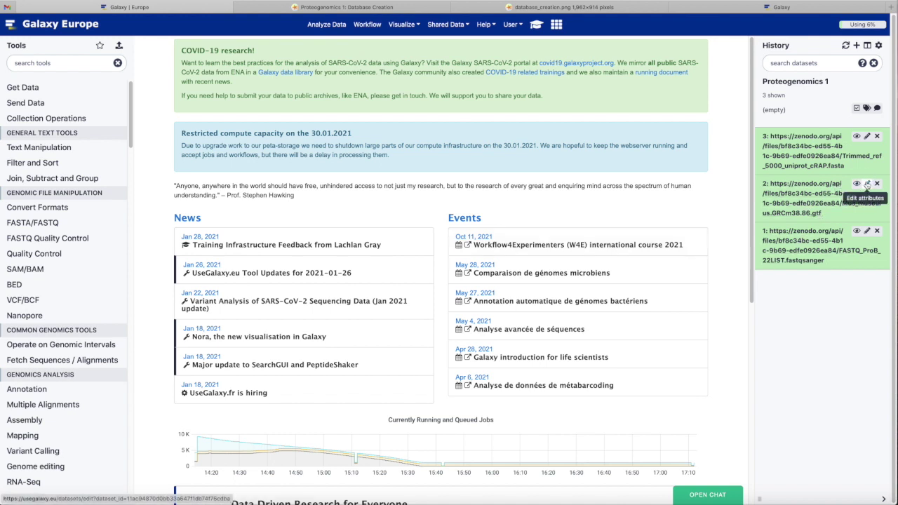
left_click(867, 184)
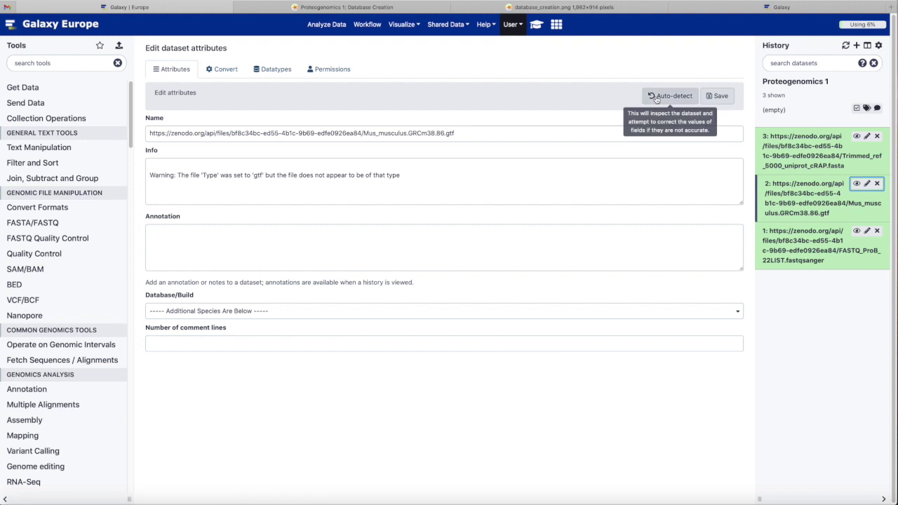
left_click(364, 133)
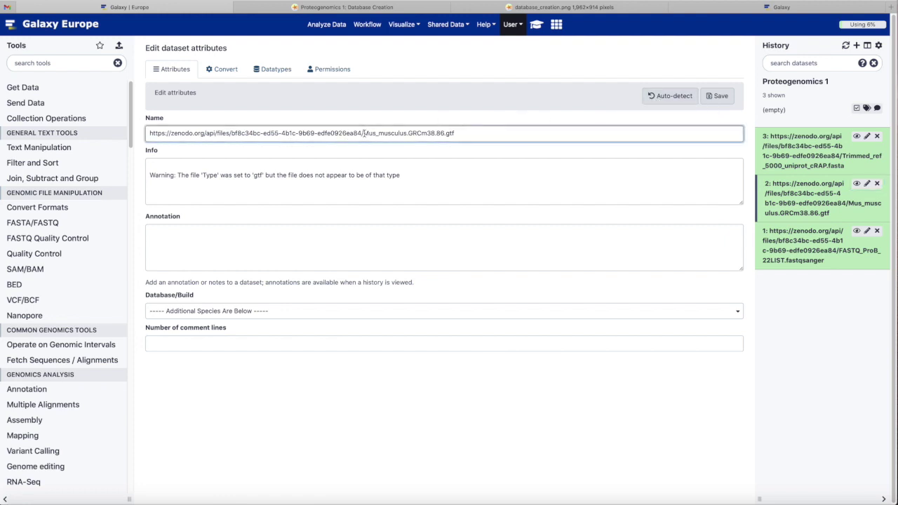
left_click_drag(362, 134, 139, 132)
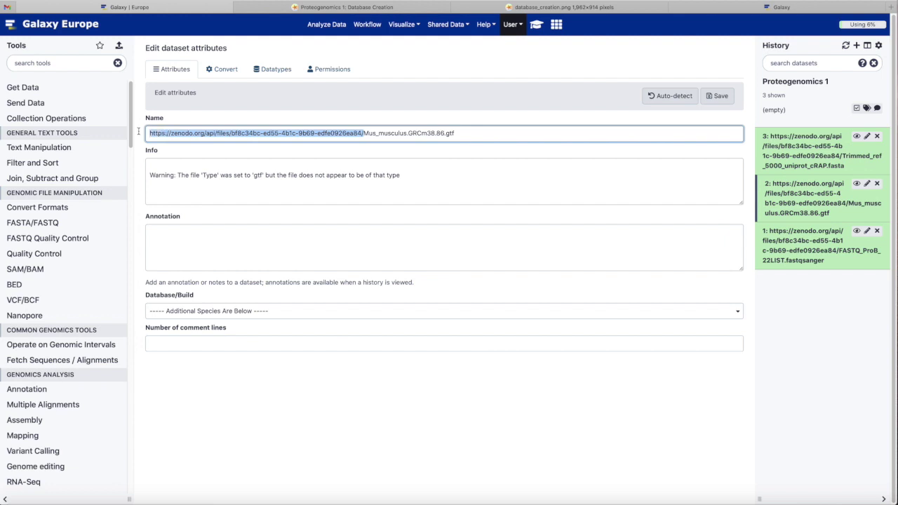
key("BackSpace")
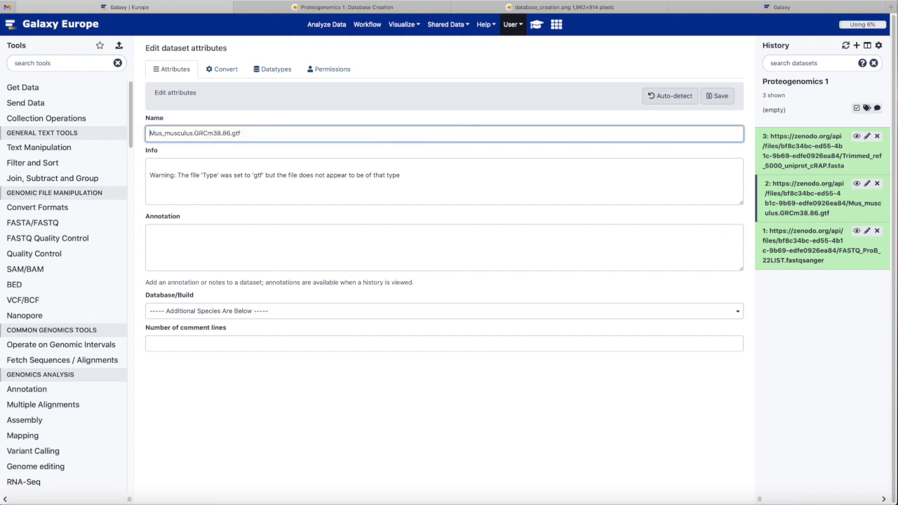
left_click(197, 311)
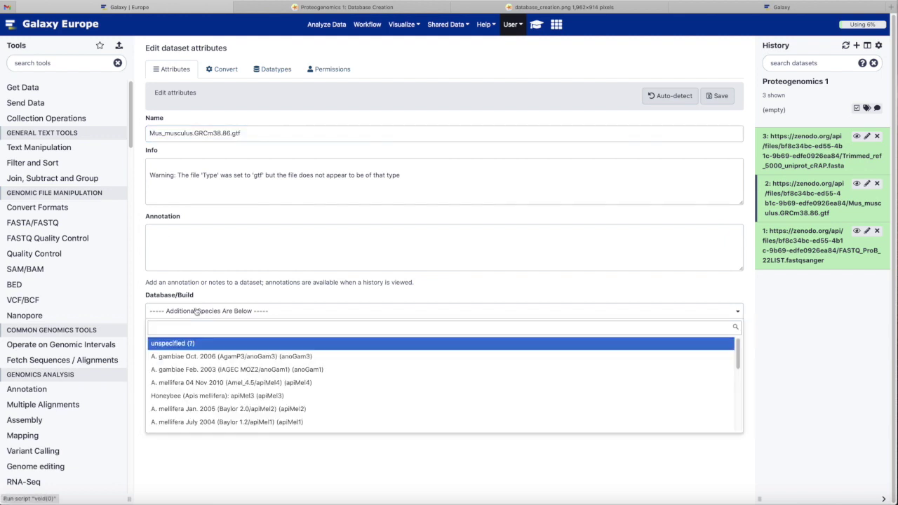
type("mm10")
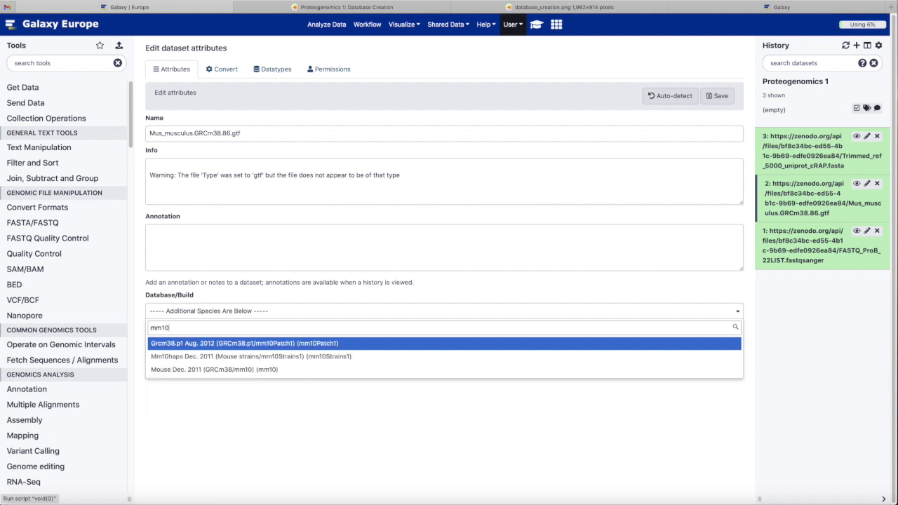
left_click(197, 370)
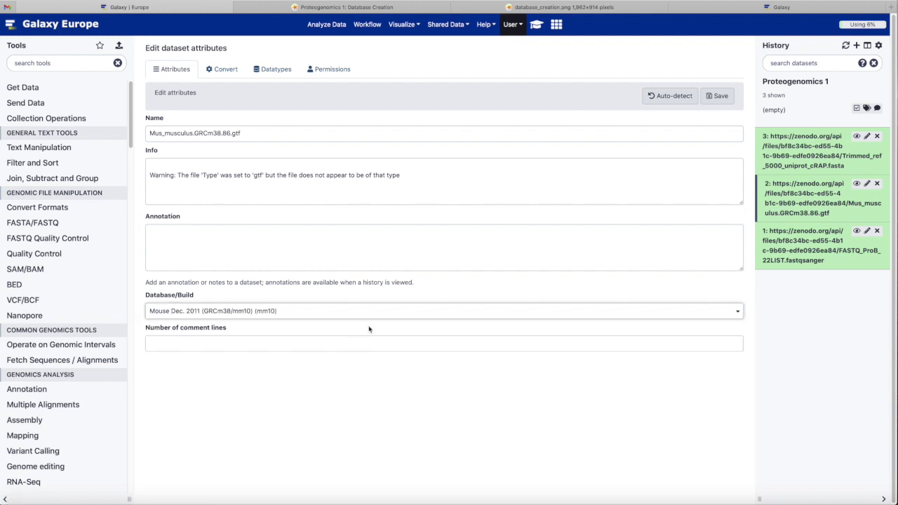
left_click(718, 95)
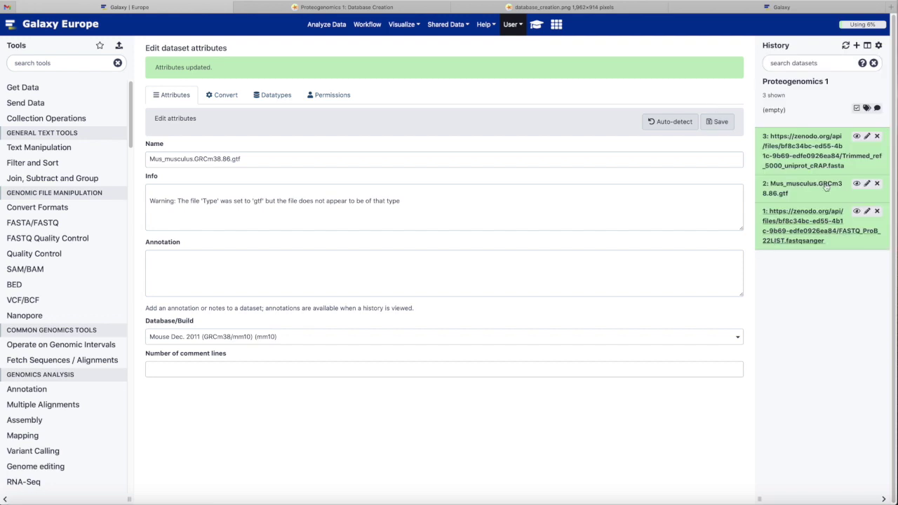
left_click(867, 136)
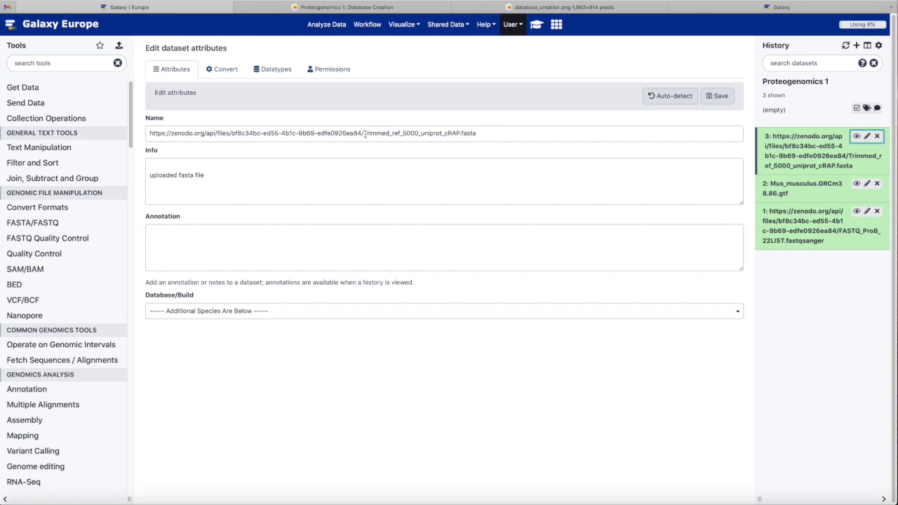
- Remove the URL prefix from the FASTA dataset's name and save it with build mm10
double_click(364, 133)
left_click(136, 130, "shift")
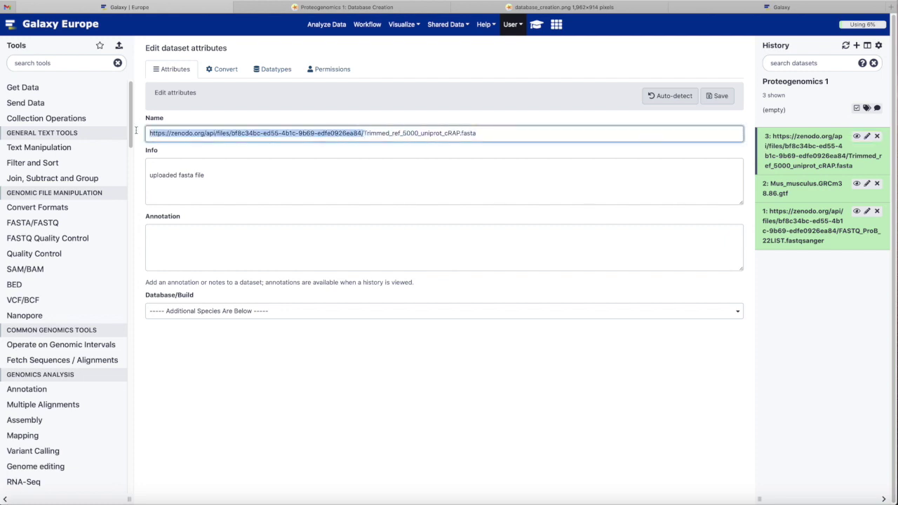
key("BackSpace")
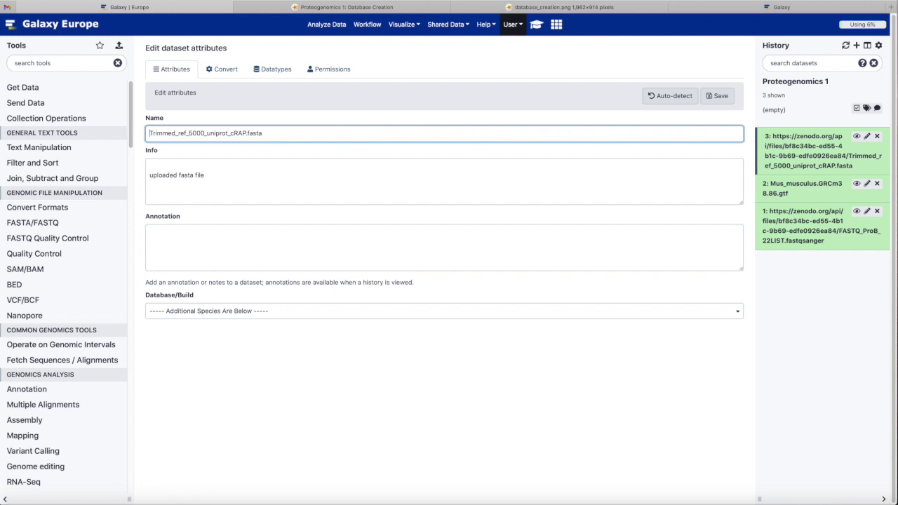
left_click(198, 312)
type("mm10")
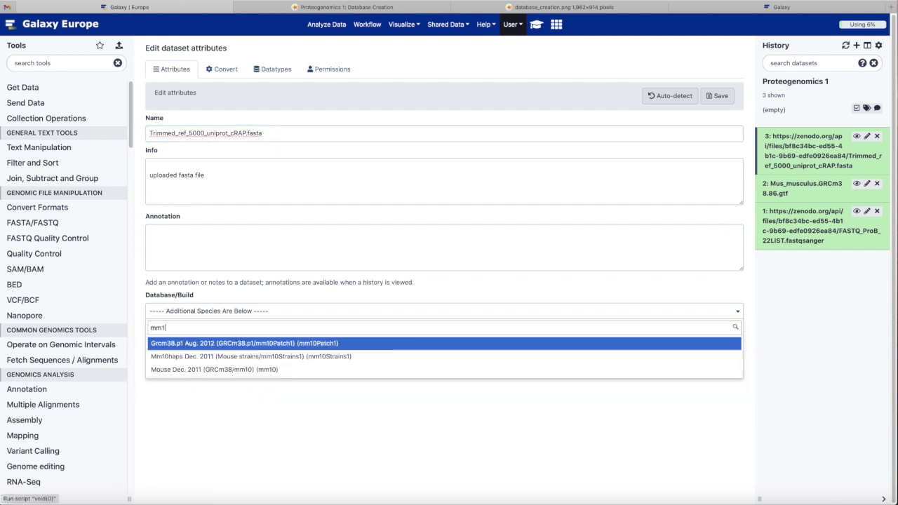
left_click(221, 374)
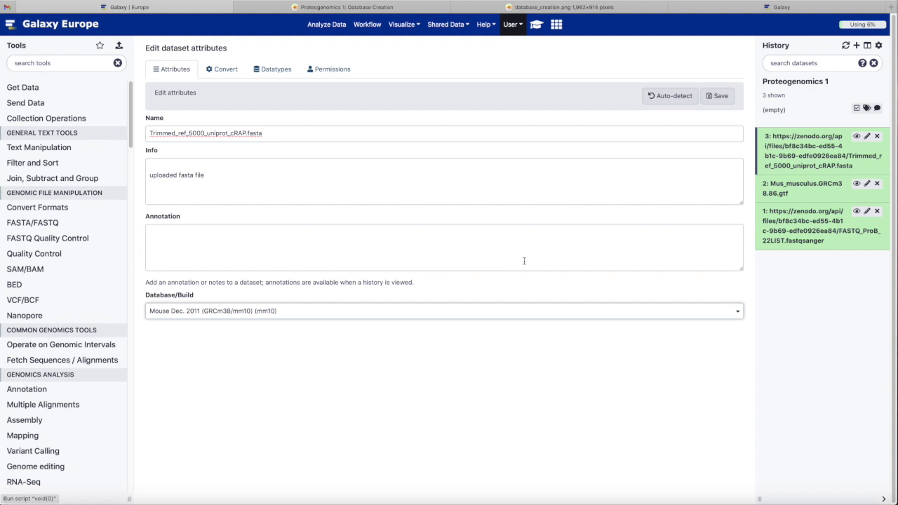
left_click(716, 96)
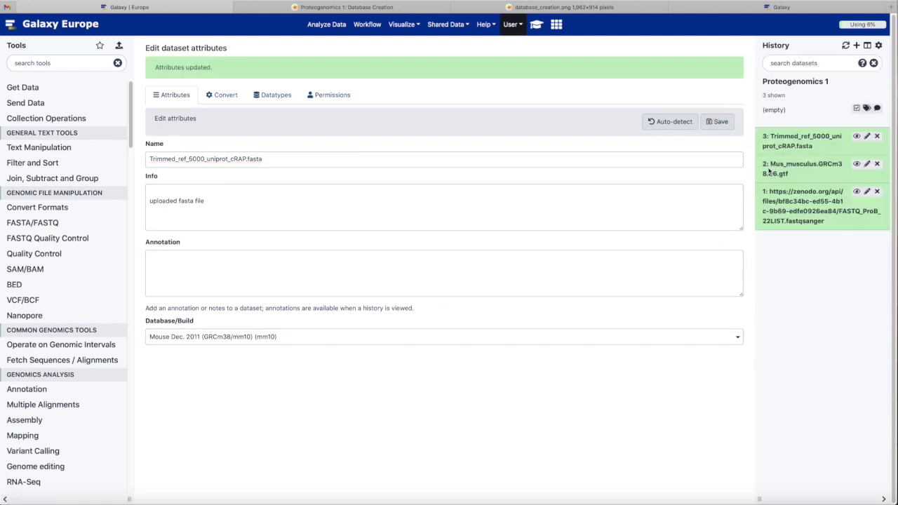
- Rename the FASTQ to FASTQ_ProB_22LIST.fastqsanger with build Mouse Dec. 2011 (GRCm38/mm10) and save
left_click(866, 191)
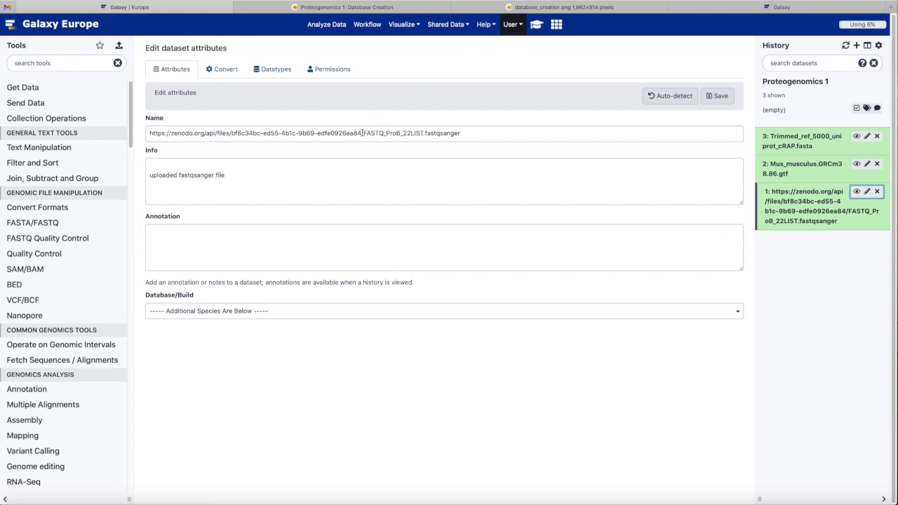
left_click_drag(364, 133, 154, 126)
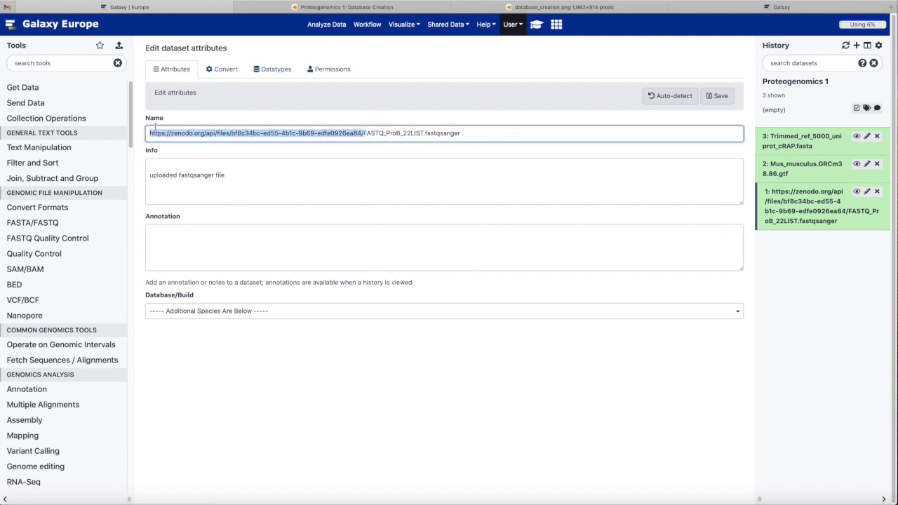
key("BackSpace")
left_click(203, 312)
type("mm10")
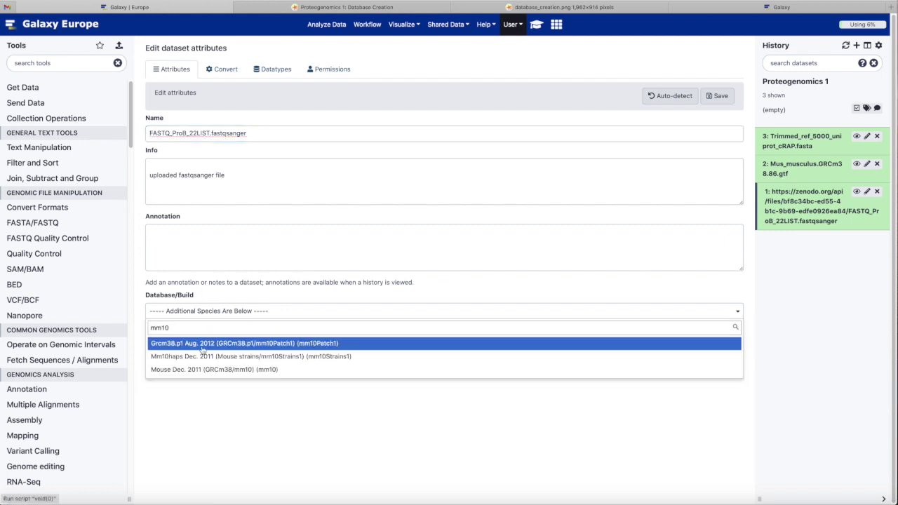
left_click(206, 369)
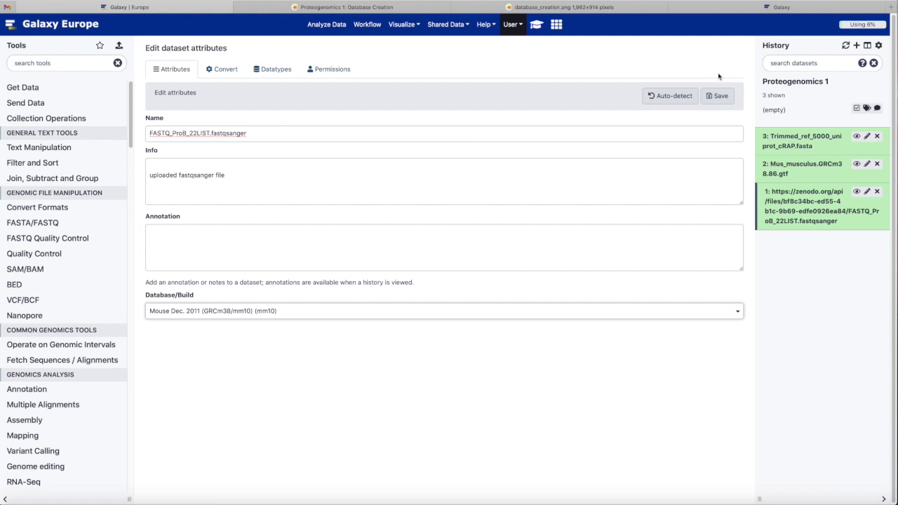
left_click(721, 98)
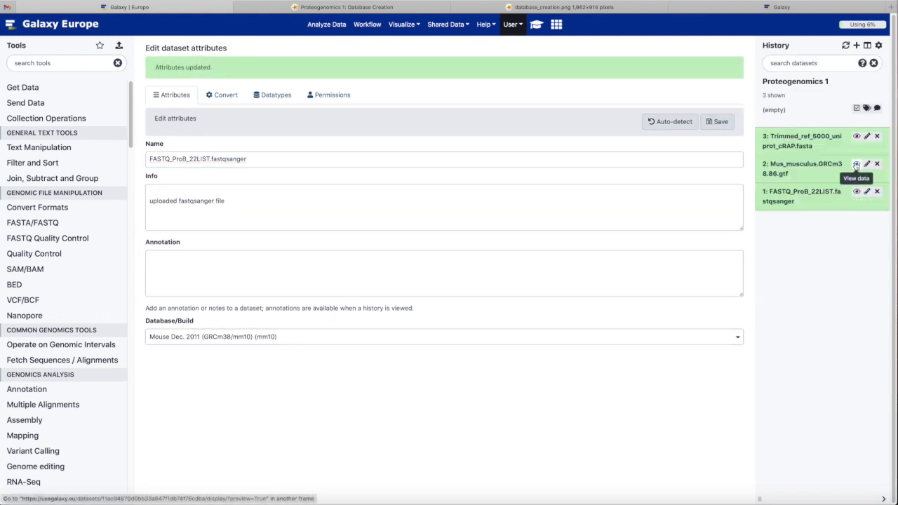
- View the Mus_musculus.GRCm38.86.gtf contents, then return to the tutorial's Replace Text steps
left_click(856, 165)
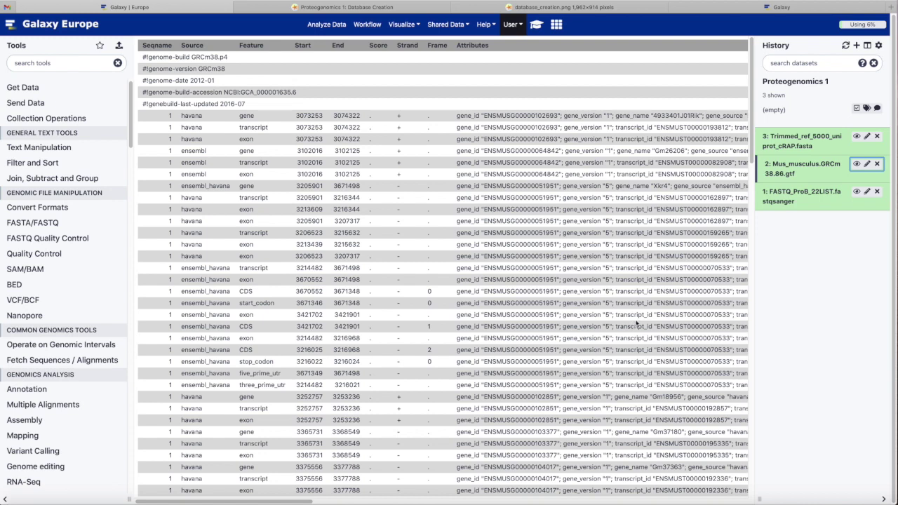
left_click(394, 7)
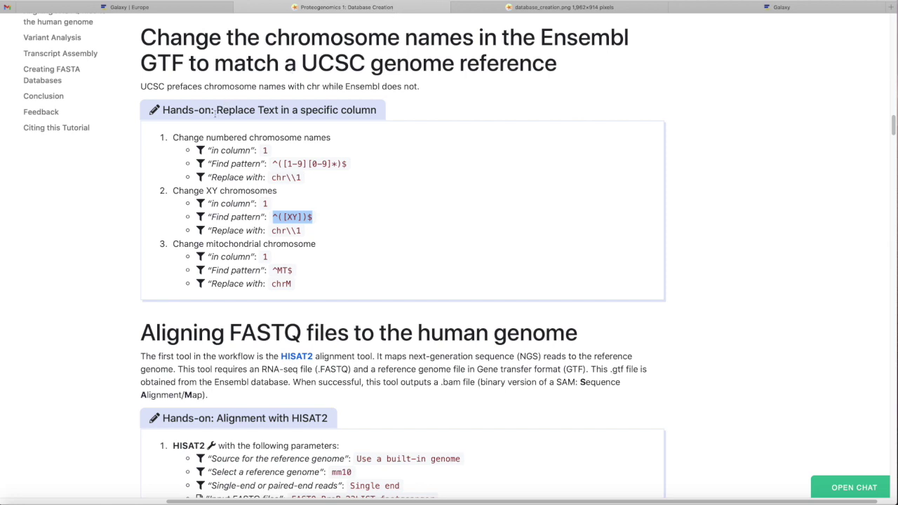
- Copy the tool name 'Replace Text in a specific column' from the tutorial and return to Galaxy
left_click_drag(217, 109, 346, 120)
key("ctrl+c")
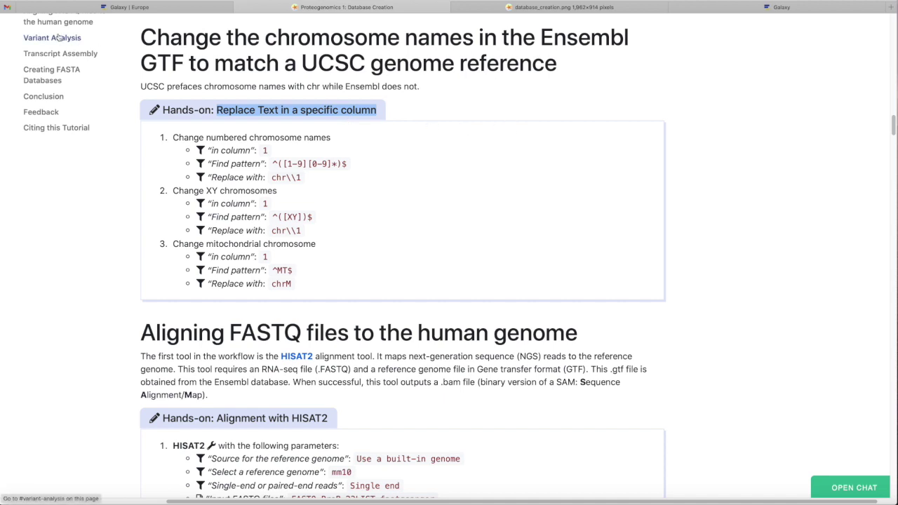
left_click(121, 4)
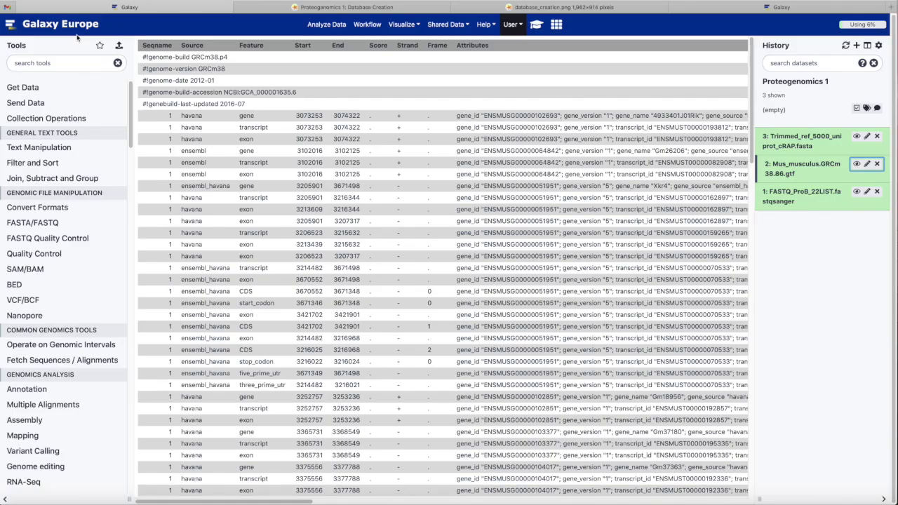
- Search the tools for 'Replace Text in a specific column' and open that tool
left_click(48, 63)
key("ctrl+v")
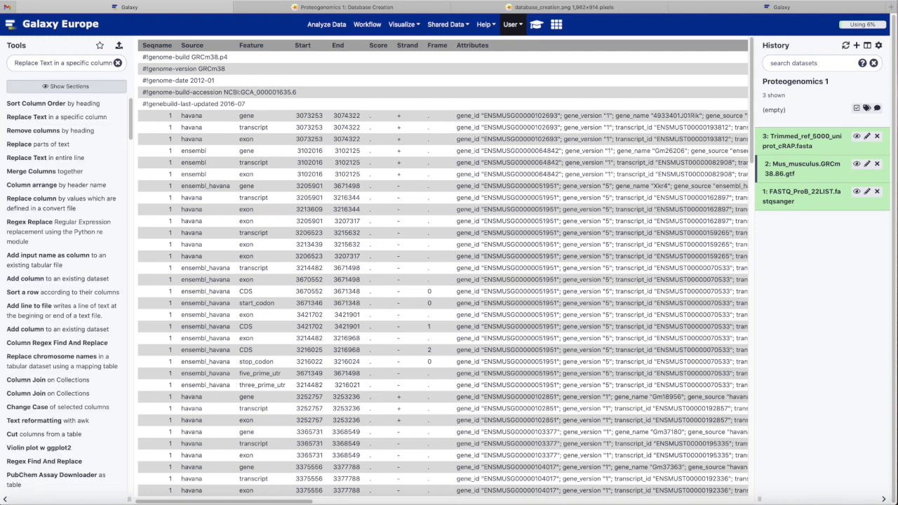
left_click(51, 117)
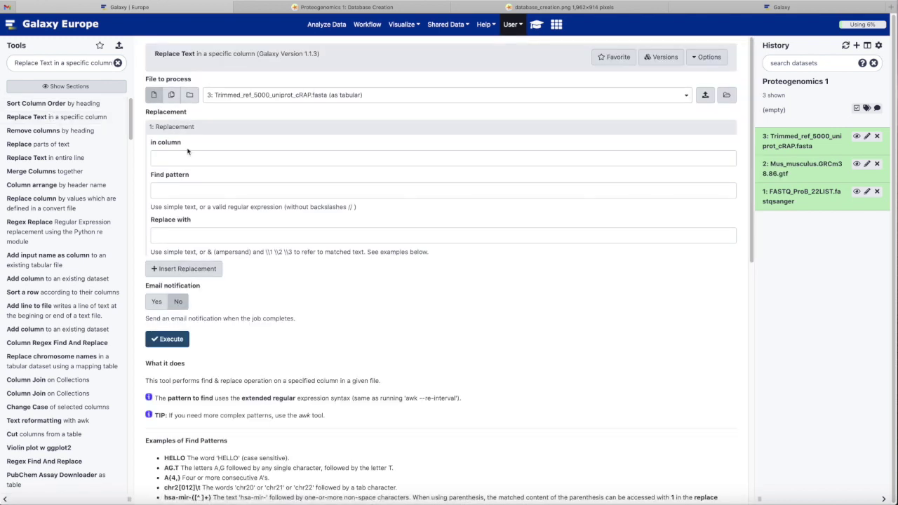
- Set the file to process to Mus_musculus.GRCm38.86.gtf and the column to Column: 1
left_click(276, 96)
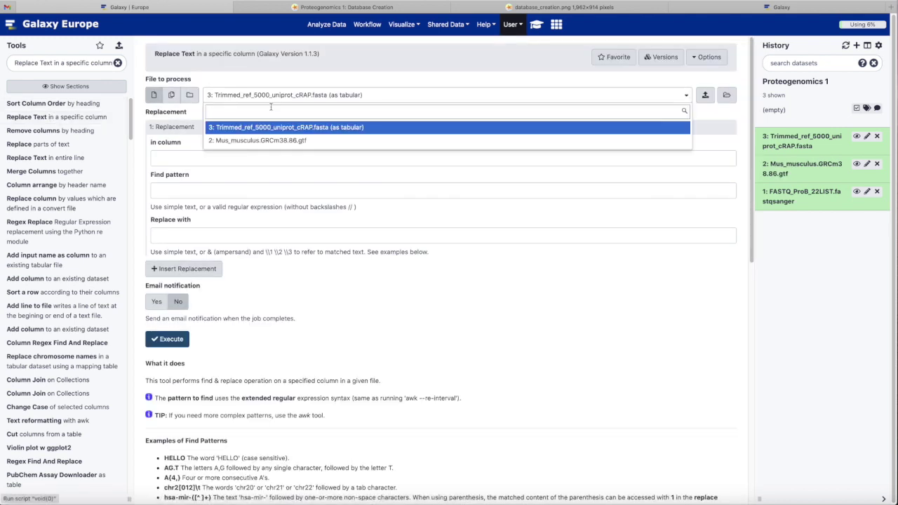
left_click(266, 141)
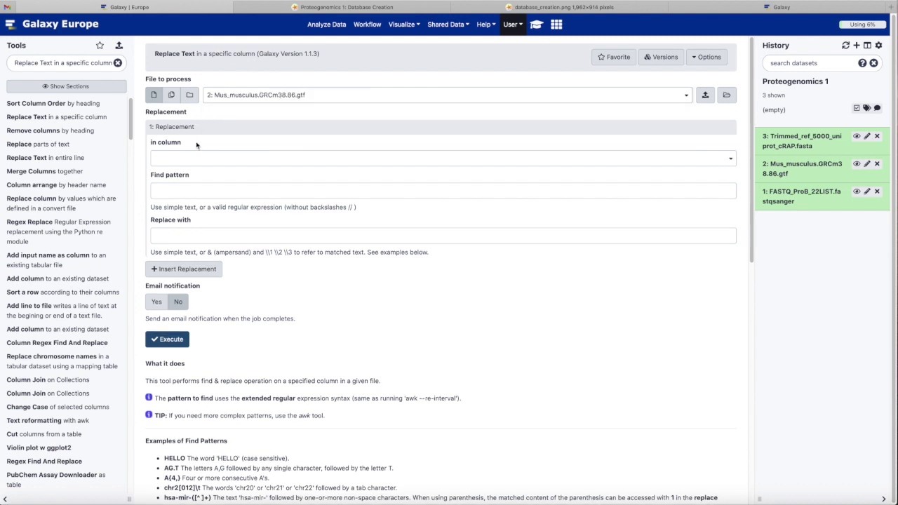
left_click(176, 160)
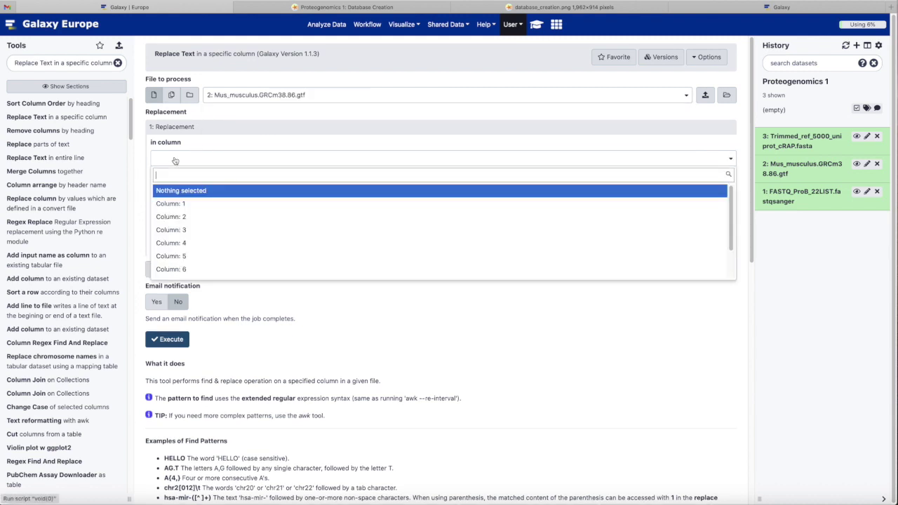
type("1")
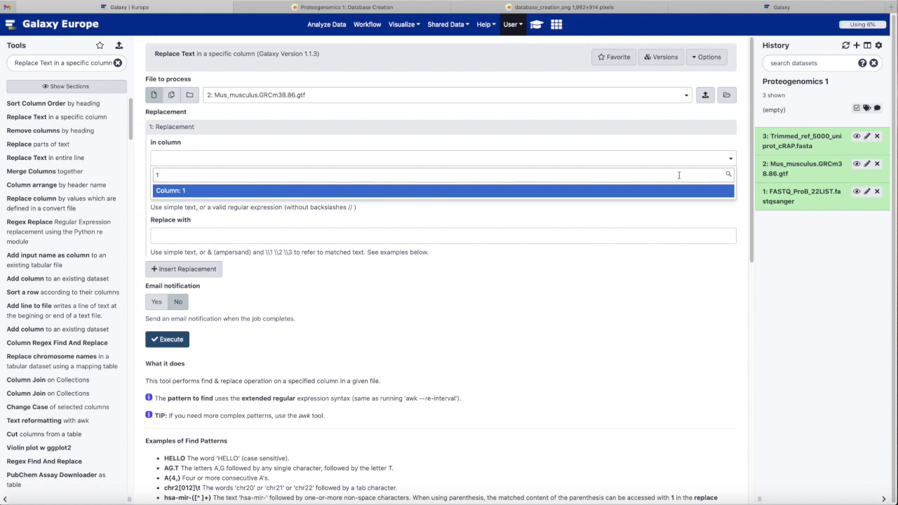
left_click(812, 166)
left_click(813, 166)
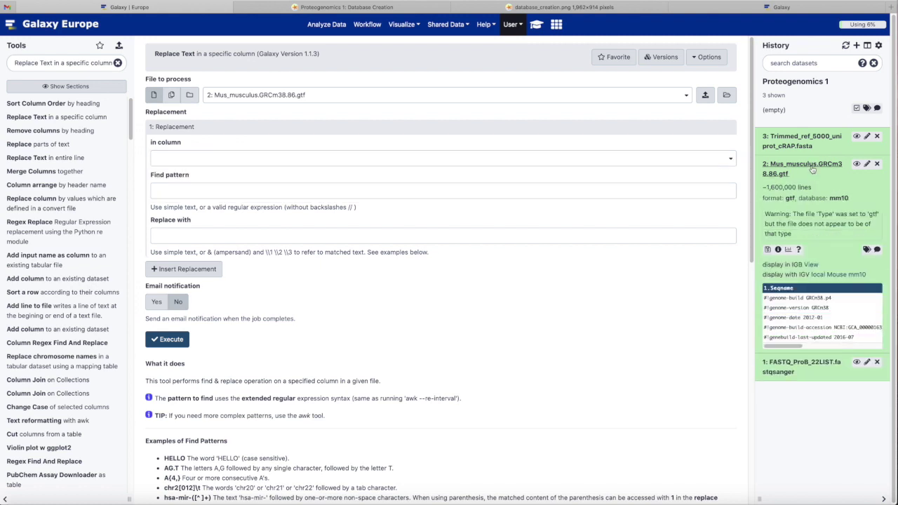
left_click(812, 166)
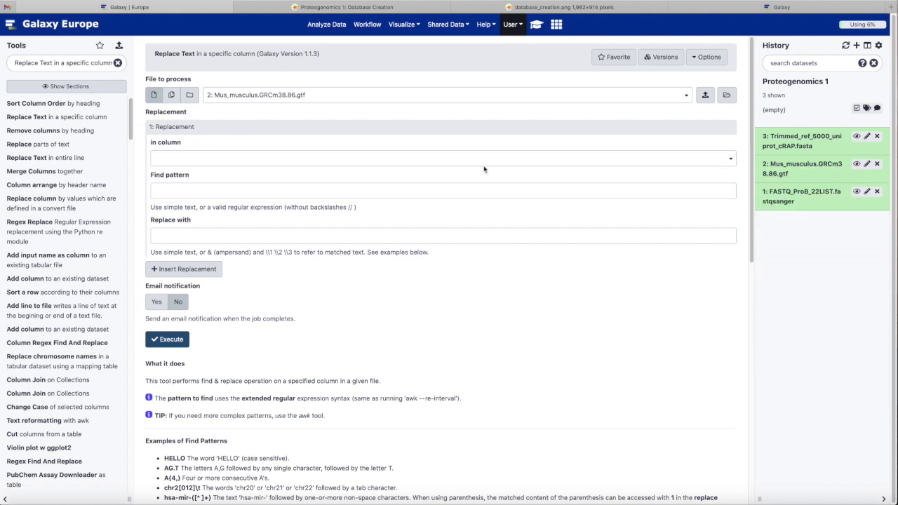
left_click(195, 162)
left_click(183, 204)
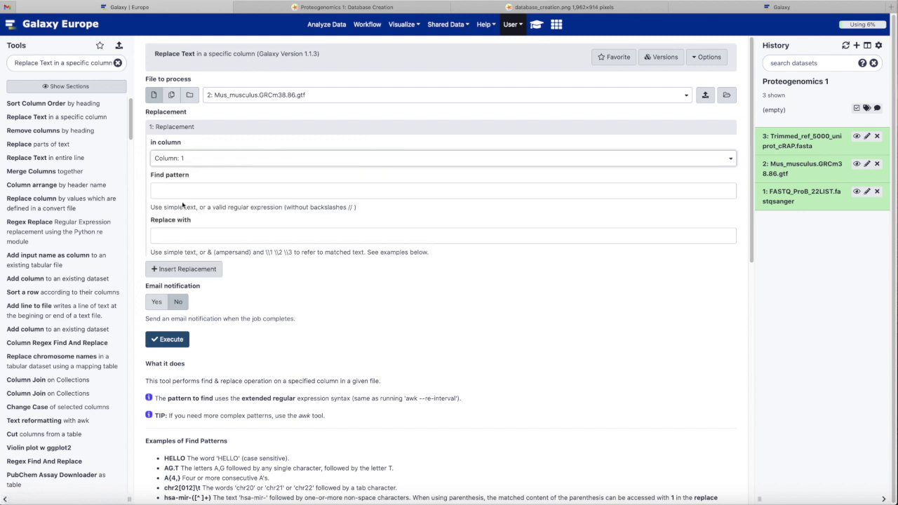
- Enter the find pattern ^([1-9][0-9]*)$ from the tutorial and replacement chr\\1
left_click(349, 7)
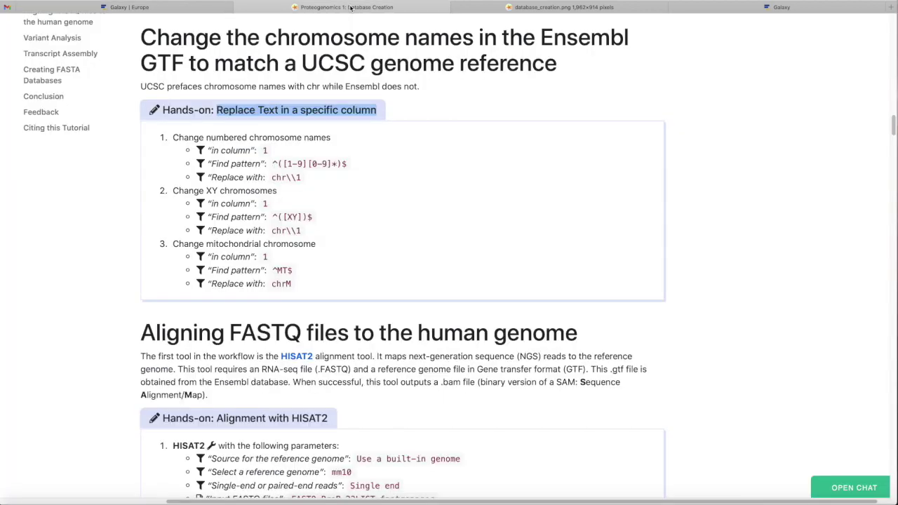
left_click_drag(273, 163, 353, 163)
key("ctrl+c")
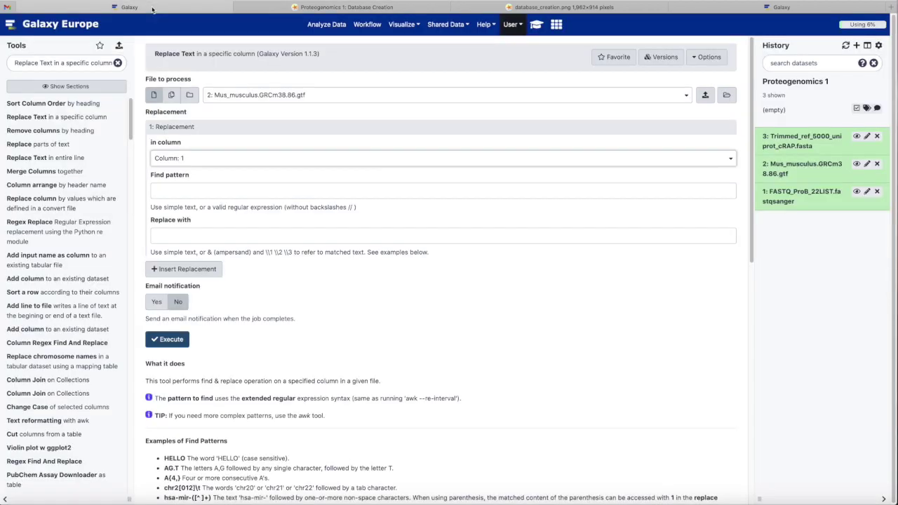
left_click(154, 10)
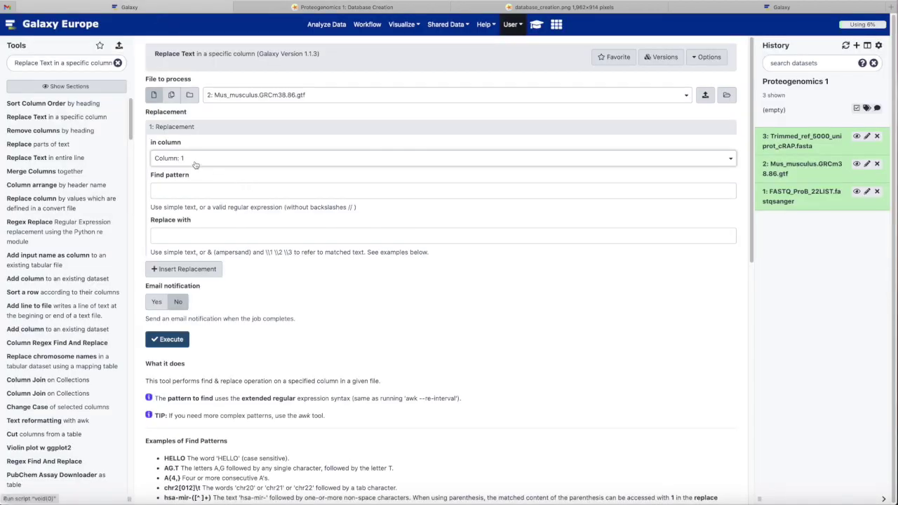
left_click(180, 191)
key("ctrl+v")
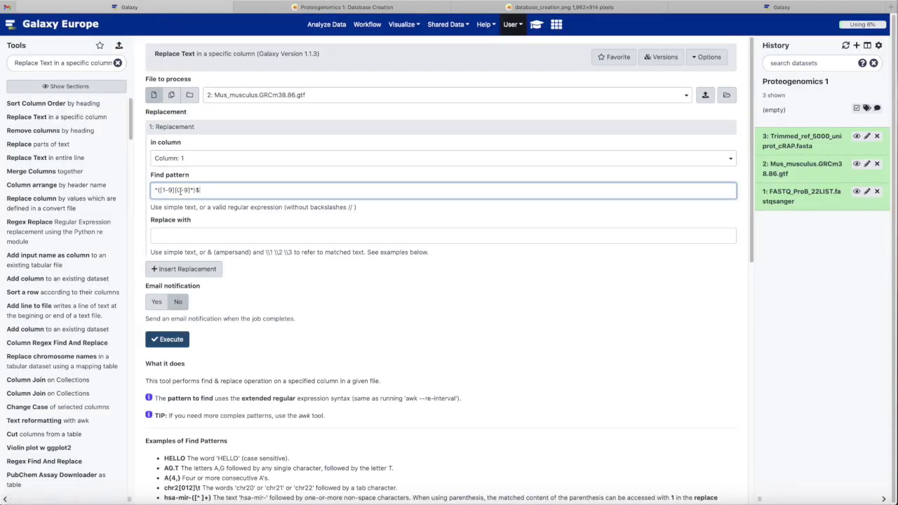
left_click(162, 239)
type("chr\\\\1")
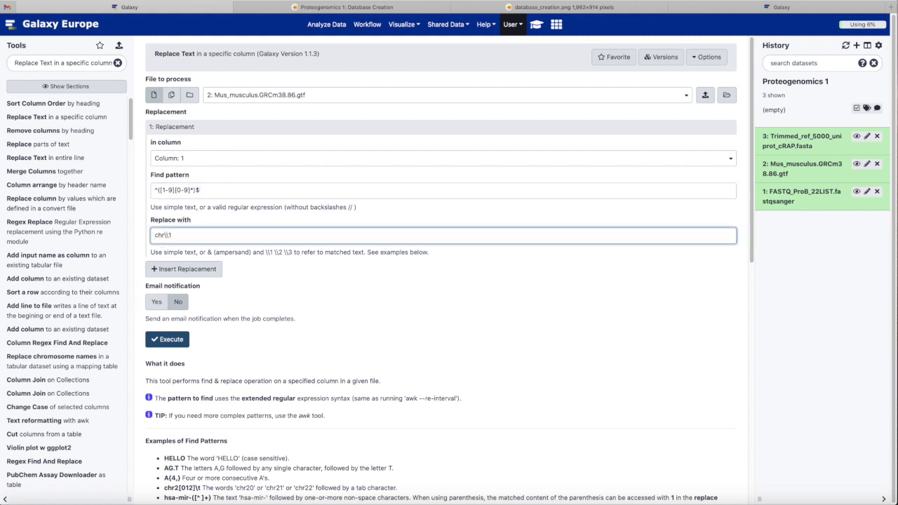
- Add a second rule on Column: 1 with find pattern ^([XY])$ pasted from the tutorial
left_click(169, 269)
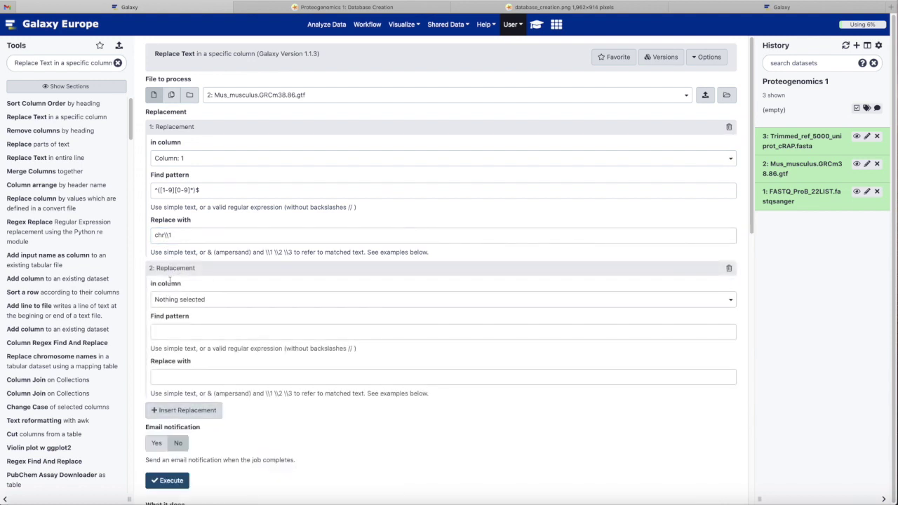
left_click(179, 300)
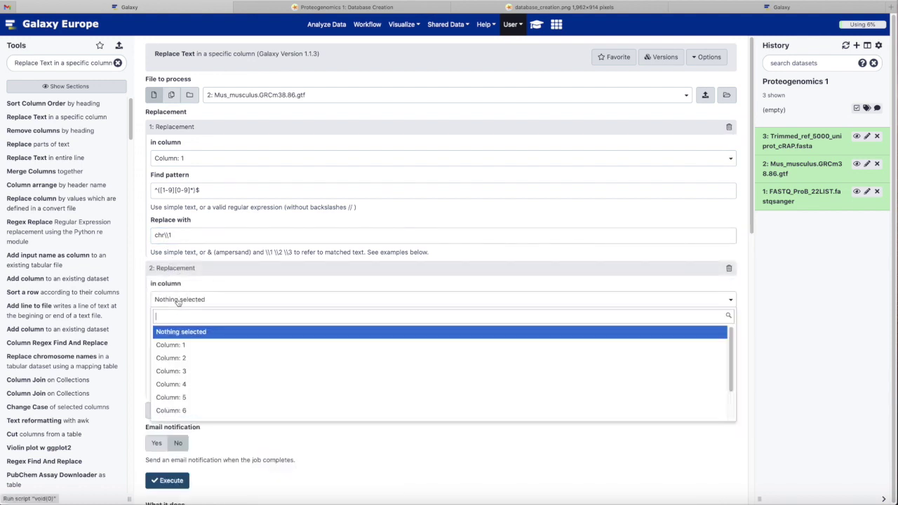
left_click(178, 346)
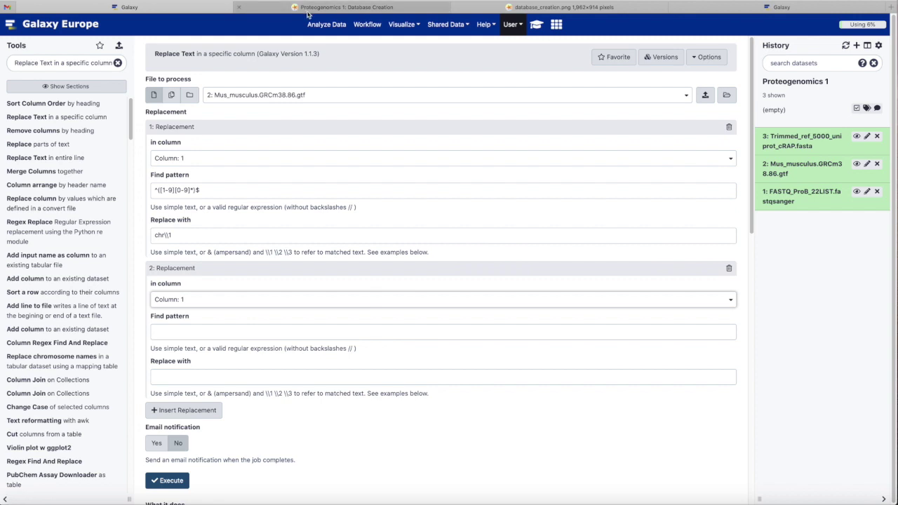
left_click(313, 10)
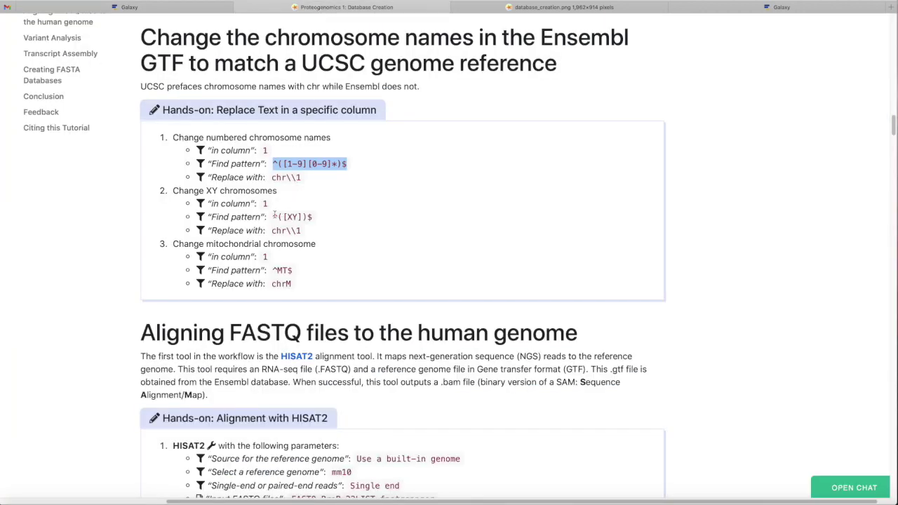
left_click_drag(274, 216, 320, 220)
key("ctrl+c")
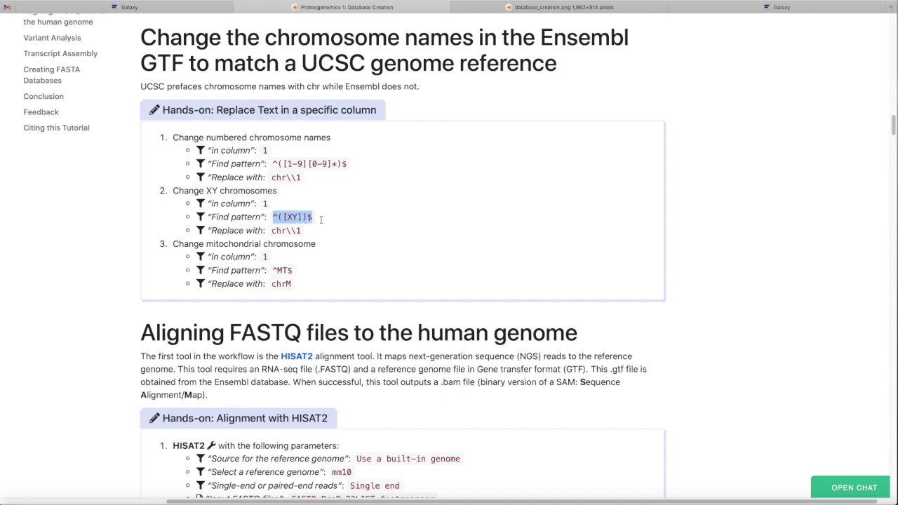
left_click(129, 7)
left_click(179, 332)
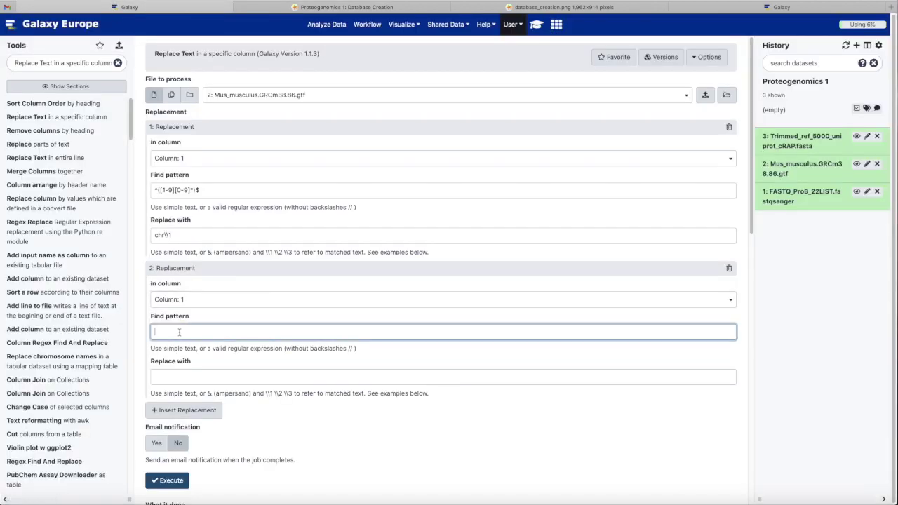
key("ctrl+v")
key("Tab")
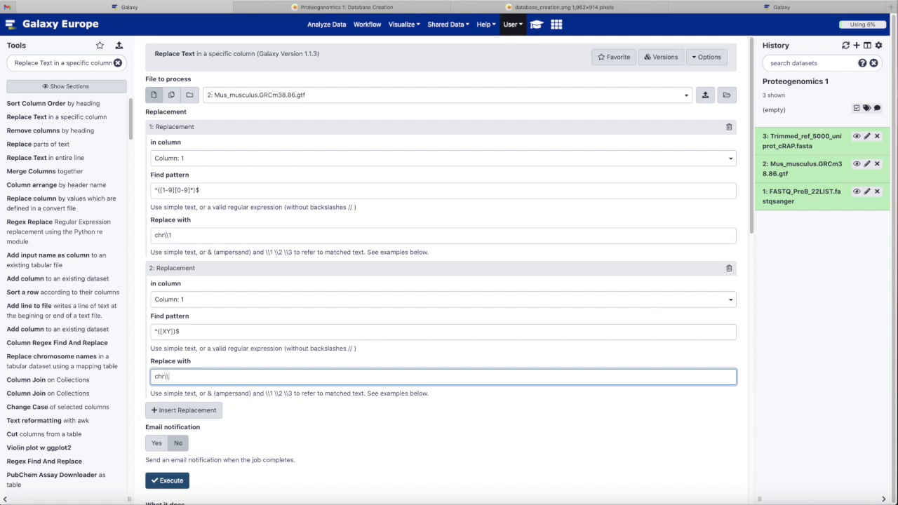
- Add a third rule on Column: 1 replacing ^MT$ with chrM
left_click(184, 410)
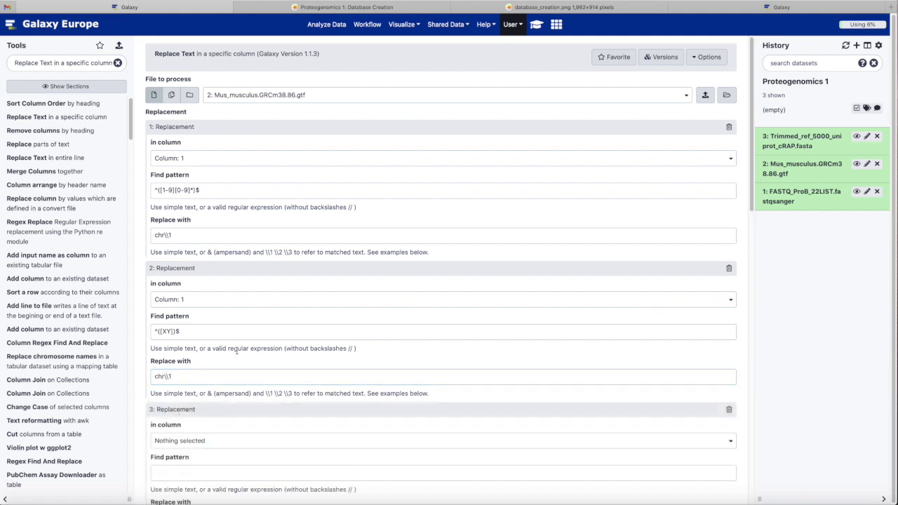
scroll(224, 369, "down", 3)
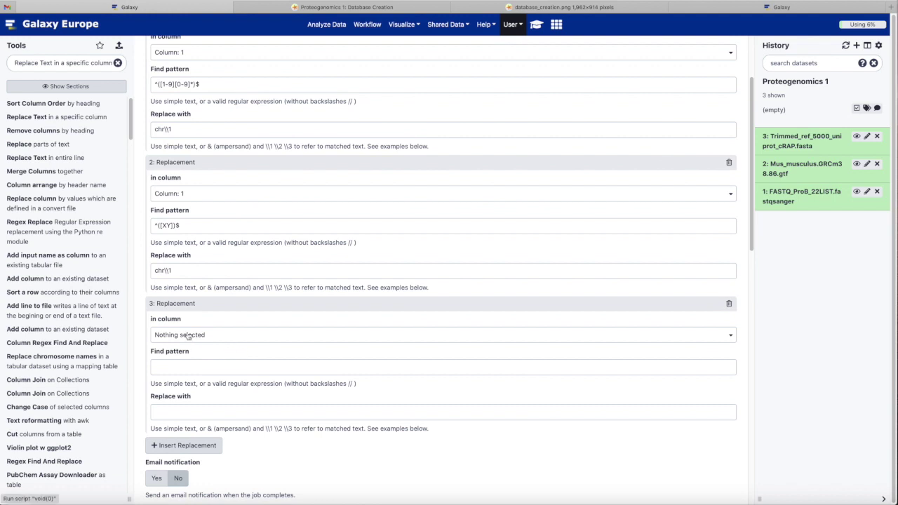
left_click(188, 335)
left_click(175, 383)
left_click(164, 362)
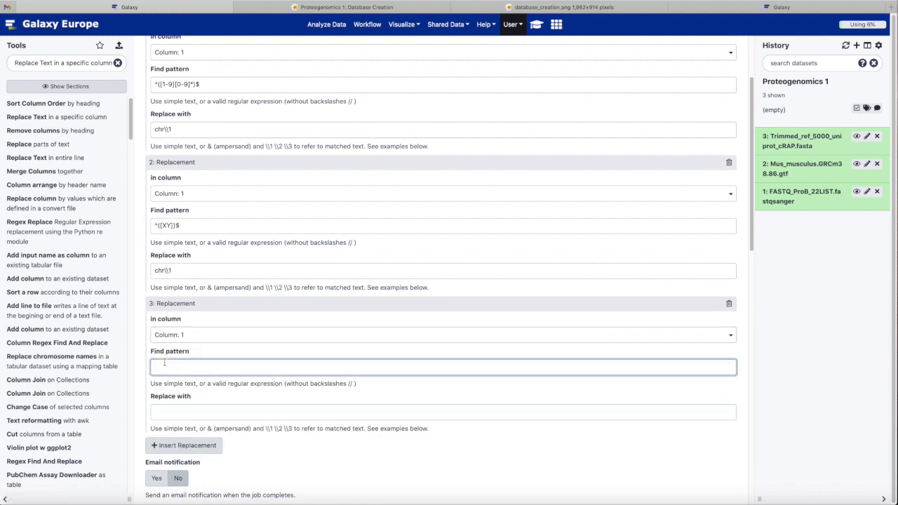
type("^MT$")
left_click(165, 412)
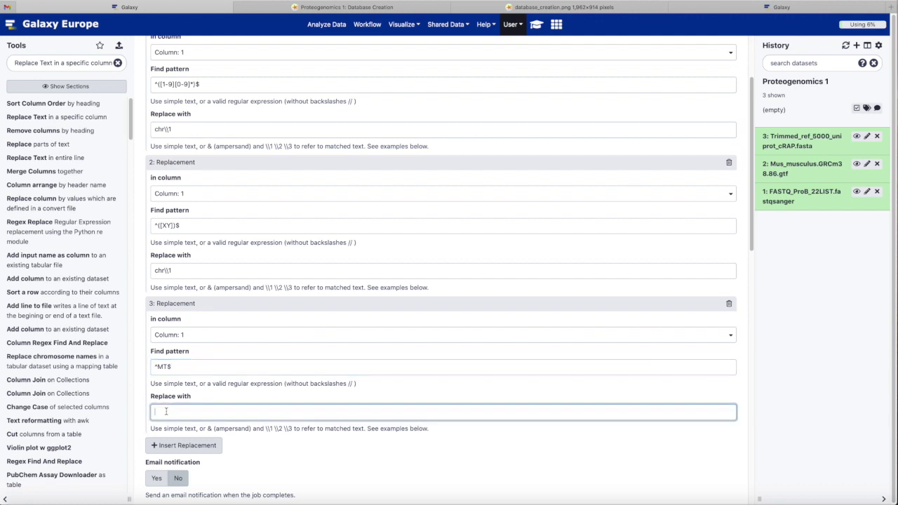
type("chrM")
scroll(224, 466, "down", 3)
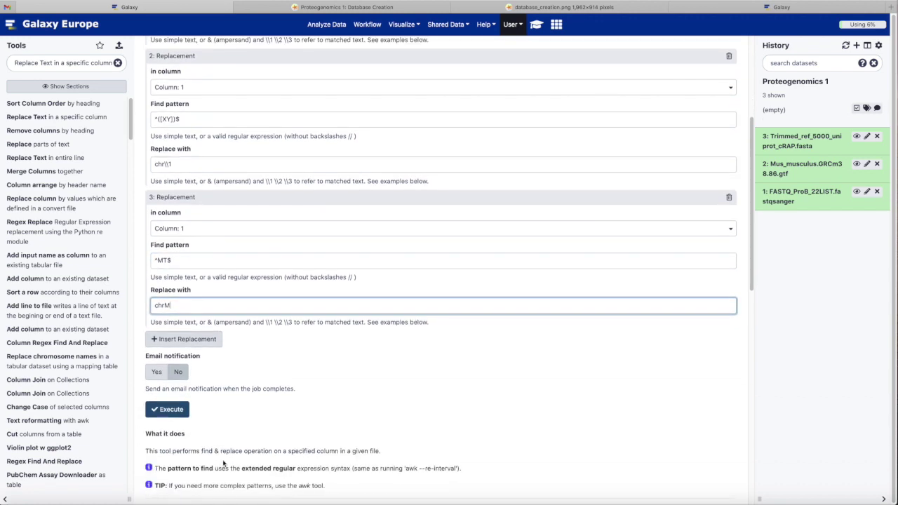
- Run the replacement, compare dataset 2 with new chr-prefixed dataset 4, and edit dataset 4's attributes
left_click(181, 410)
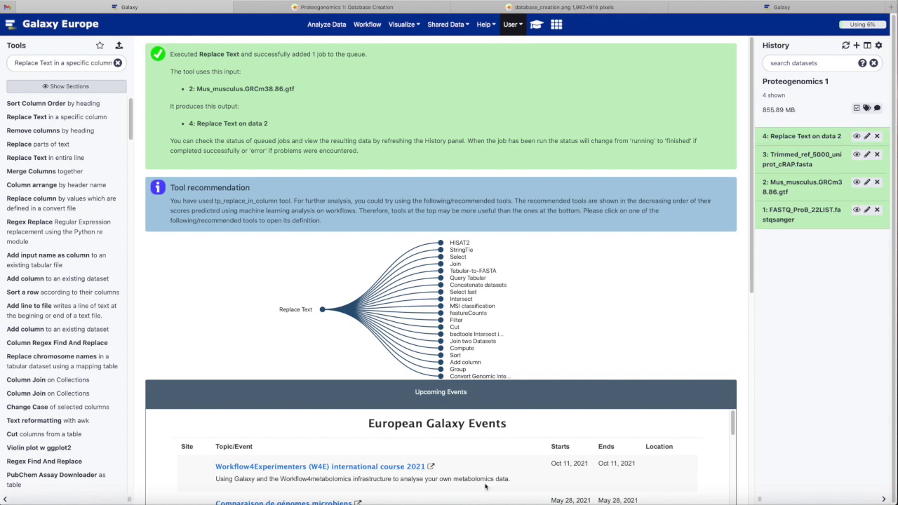
left_click(858, 183)
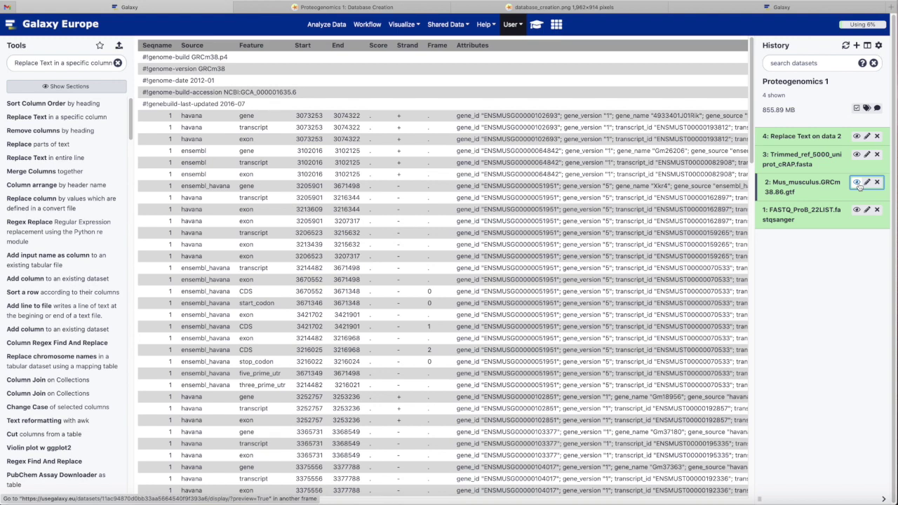
left_click(856, 136)
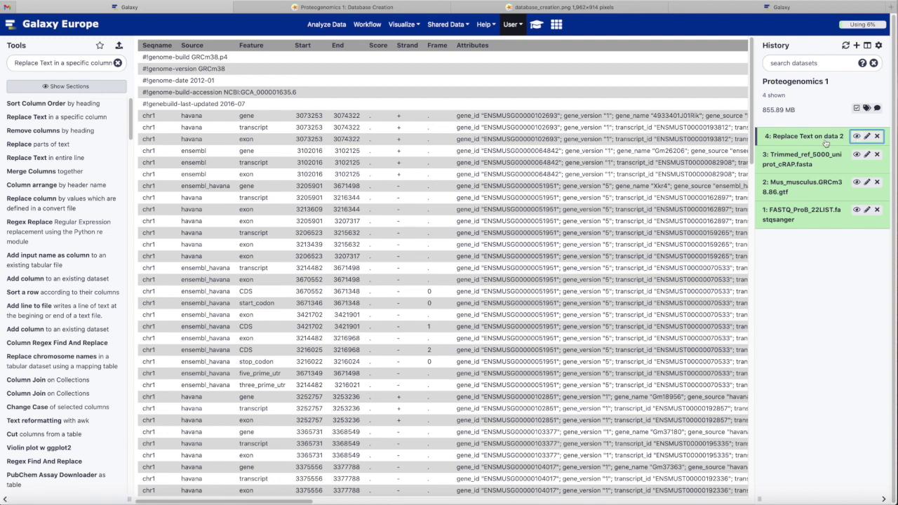
left_click(867, 136)
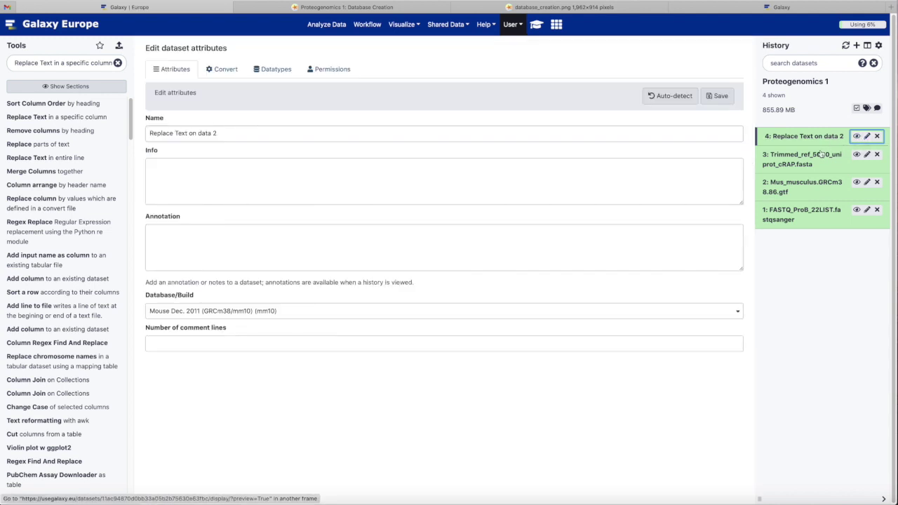
- Rename dataset 4 to Mus_musculus.GRCm38.86.gtf and save its attributes
triple_click(201, 133)
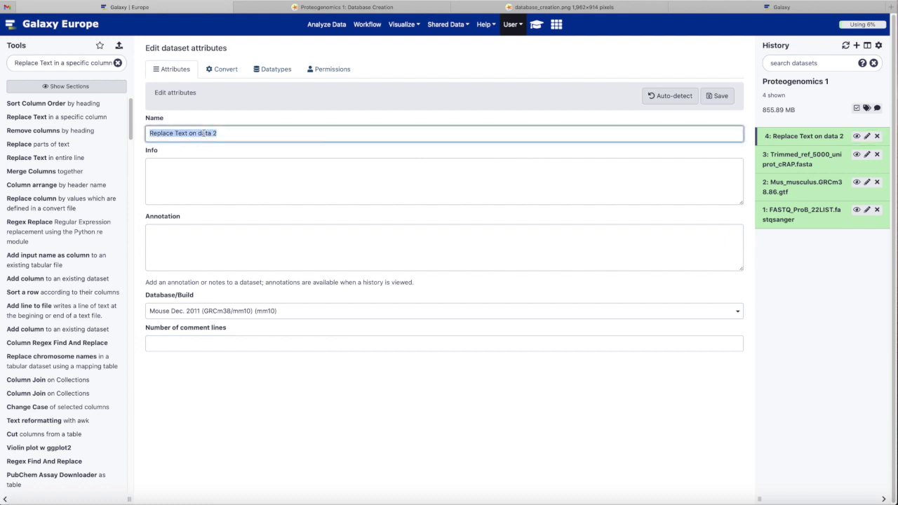
type("Mus_musculus.GRCm38.86.gtf")
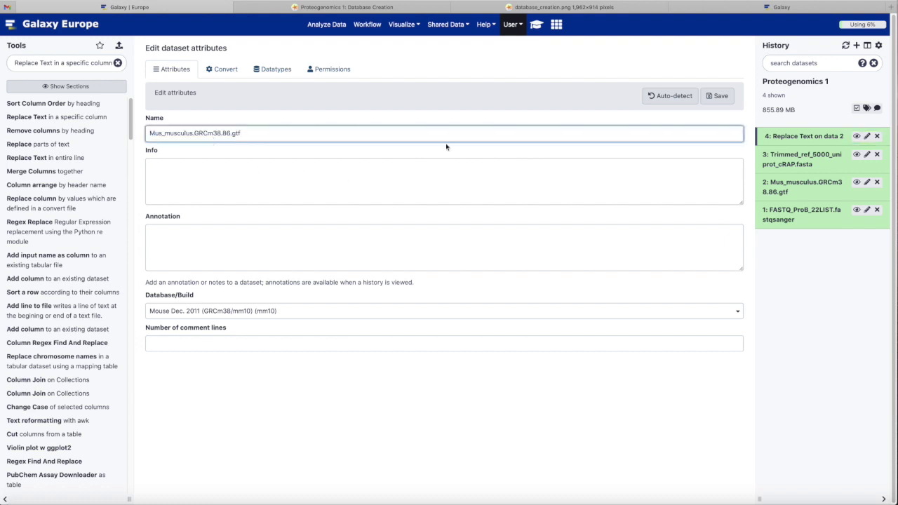
left_click(715, 99)
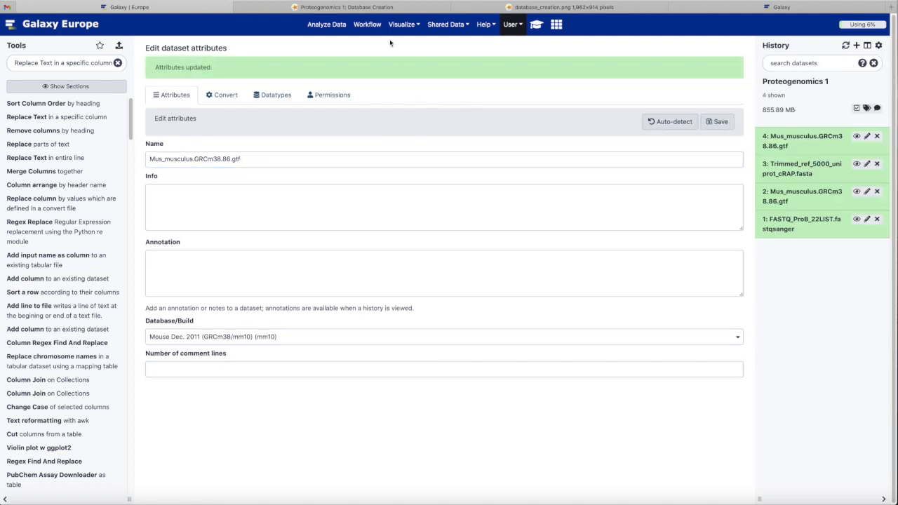
- Select the HISAT2 tool name in the tutorial, then clear Galaxy's tool search box
left_click(384, 8)
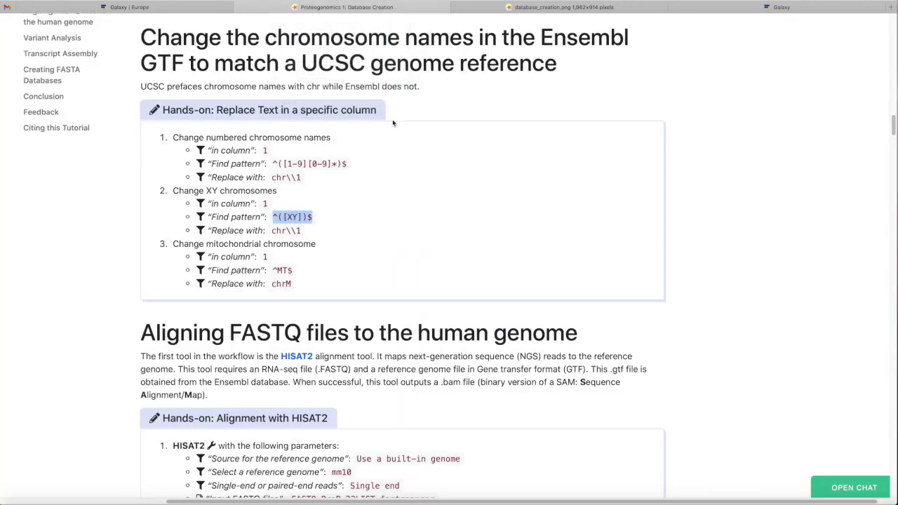
scroll(393, 124, "down", 5)
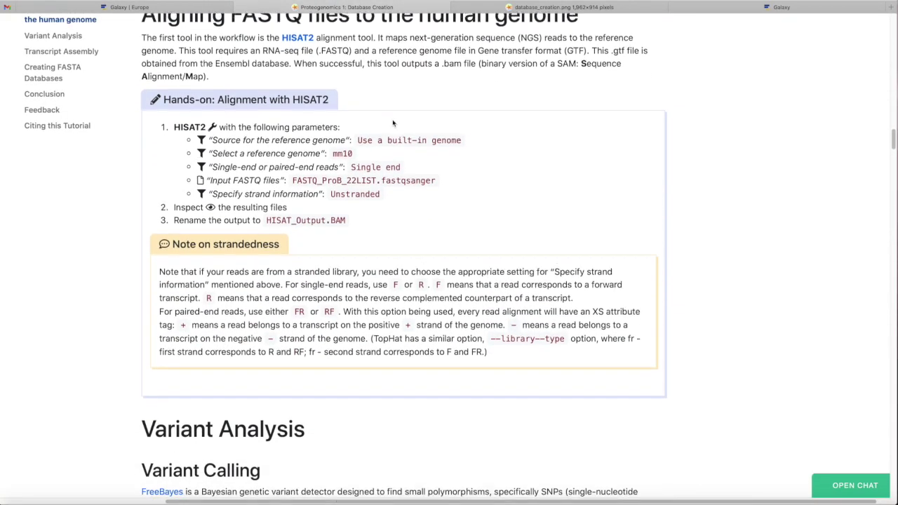
scroll(393, 124, "up", 1)
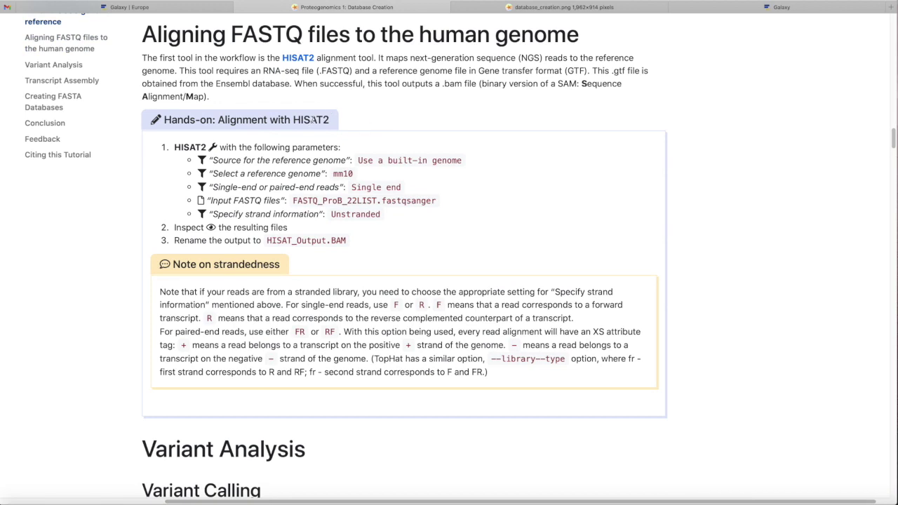
double_click(313, 120)
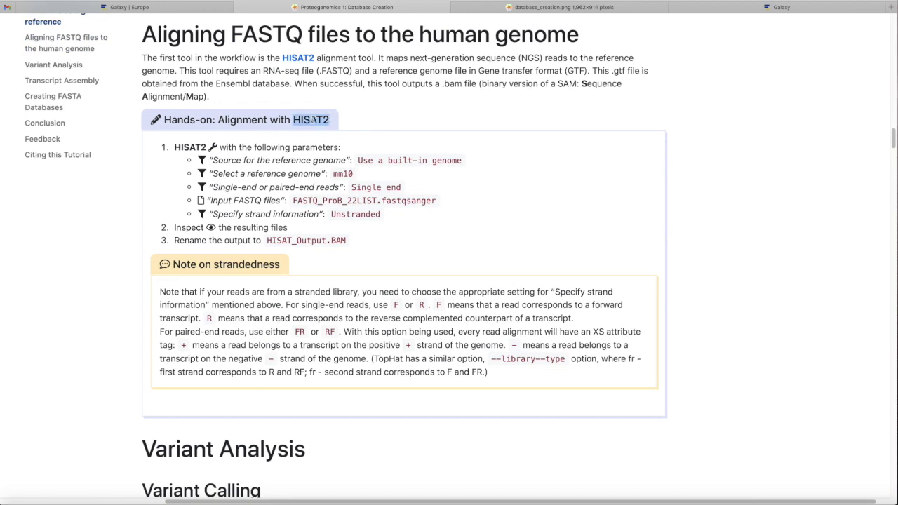
left_click(184, 6)
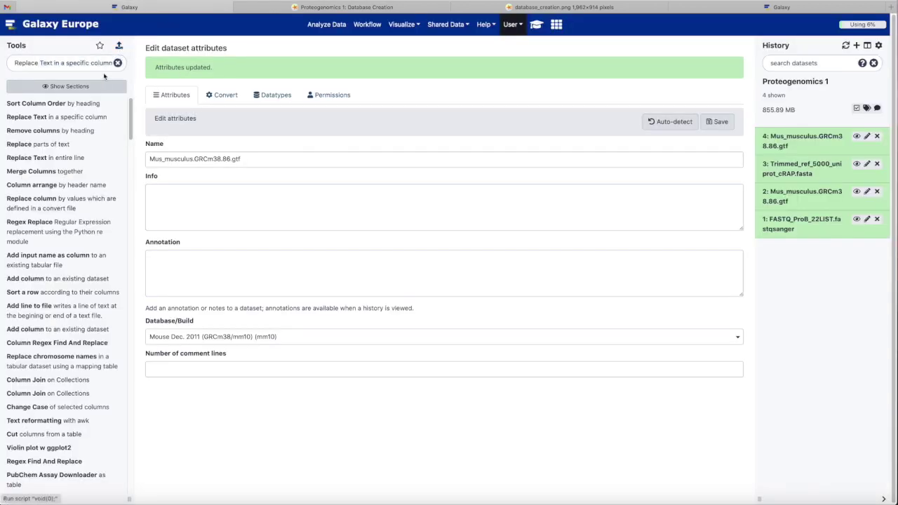
left_click(118, 63)
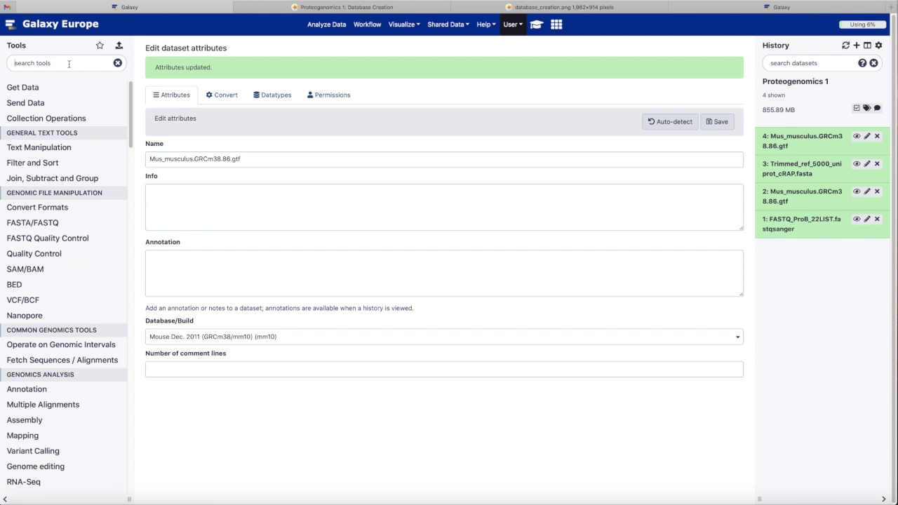
- Open the HISAT2 tool with mouse mm10 as the reference genome
left_click(69, 63)
type("HISAT2")
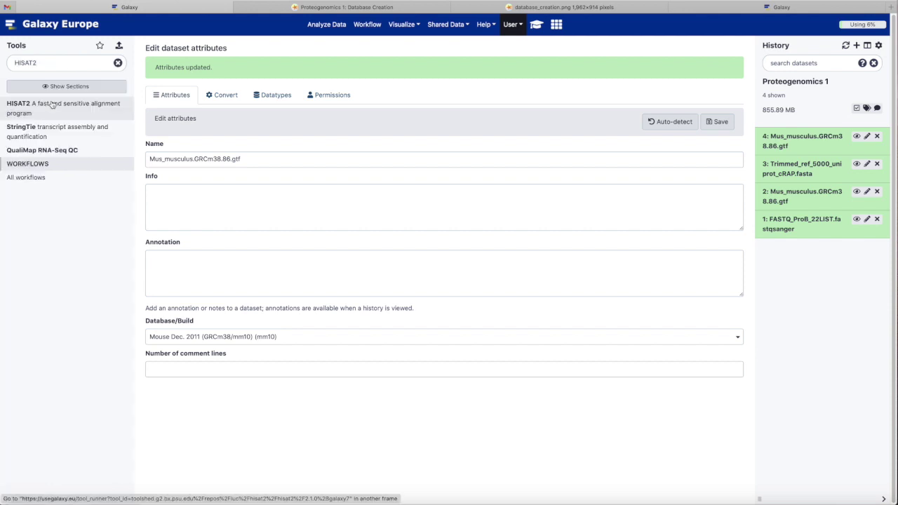
left_click(21, 104)
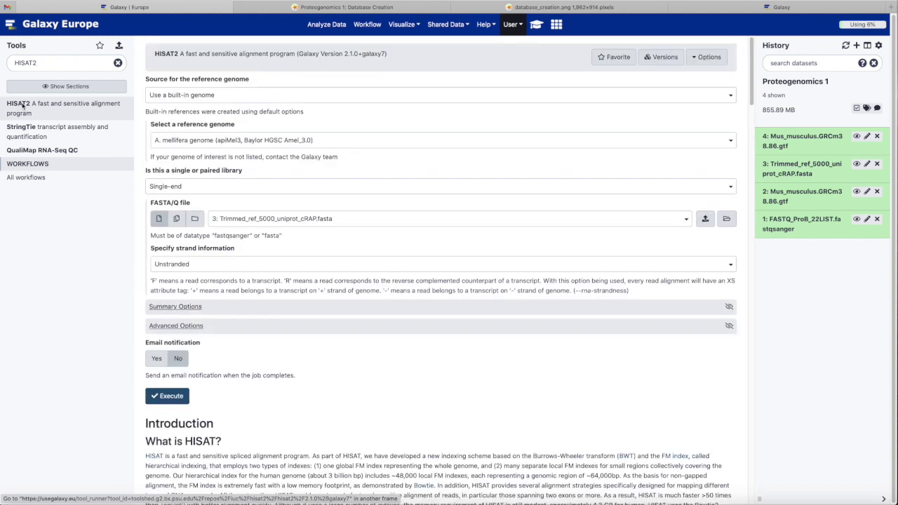
left_click(240, 141)
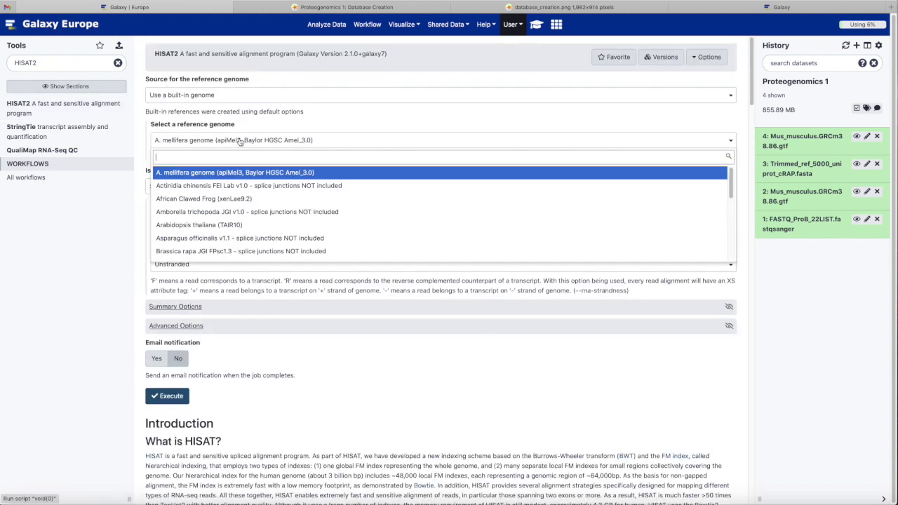
type("mm10")
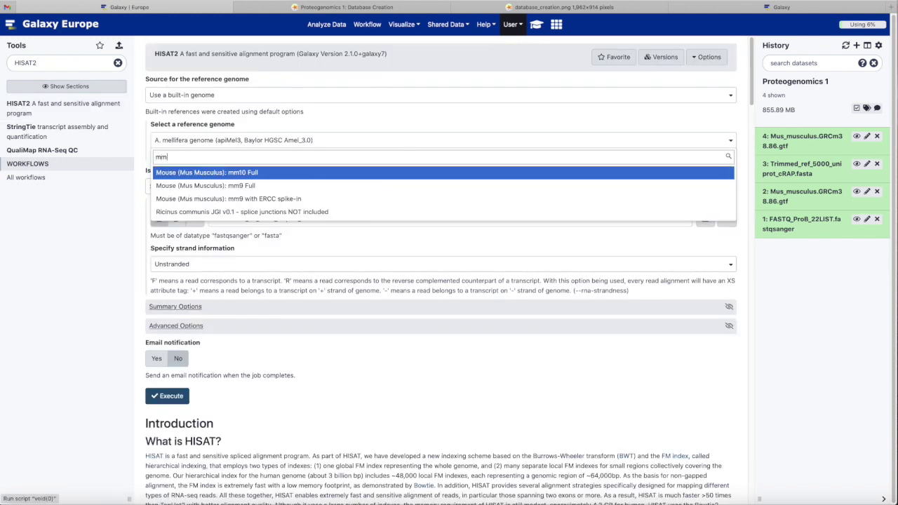
left_click(236, 173)
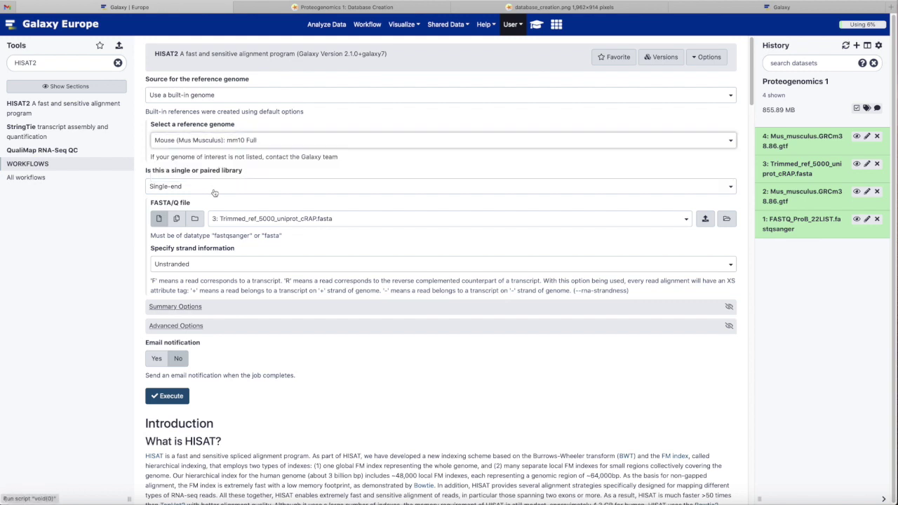
- Align FASTQ_ProB_22LIST.fastqsanger with HISAT2 and queue the job as dataset 5
left_click(273, 219)
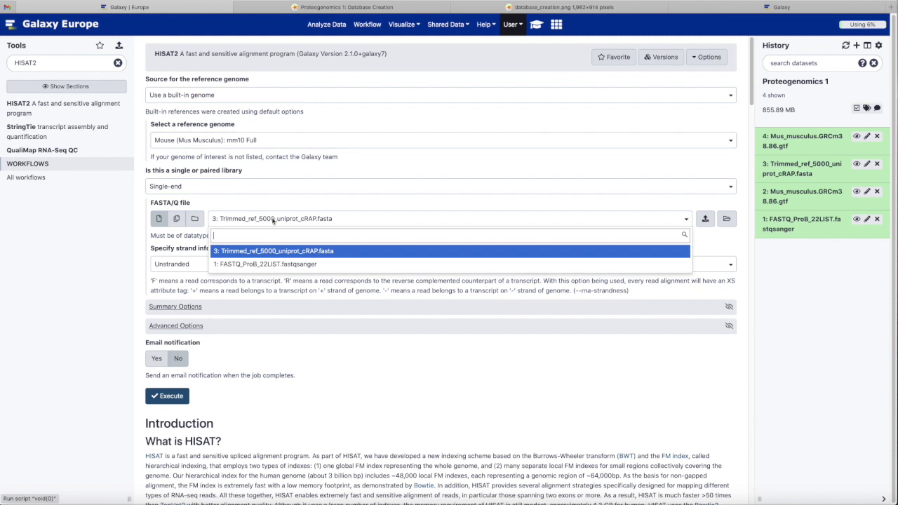
left_click(272, 264)
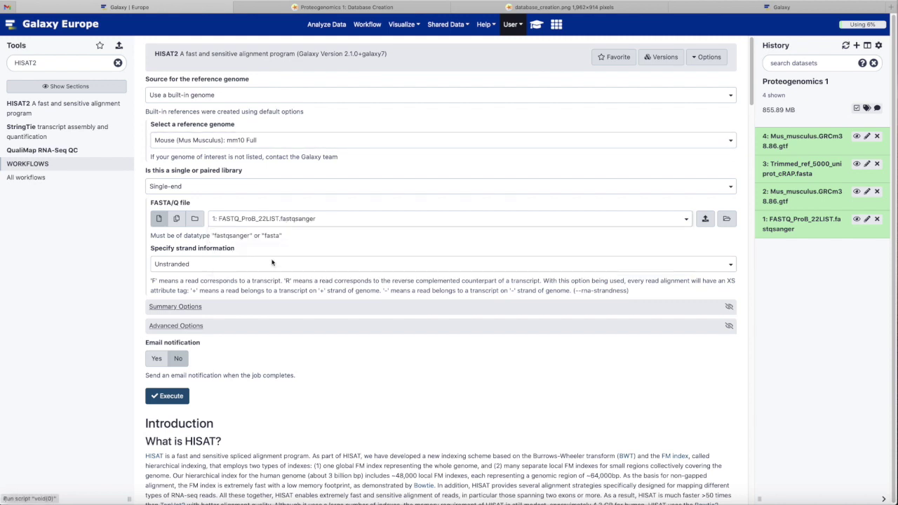
left_click(168, 396)
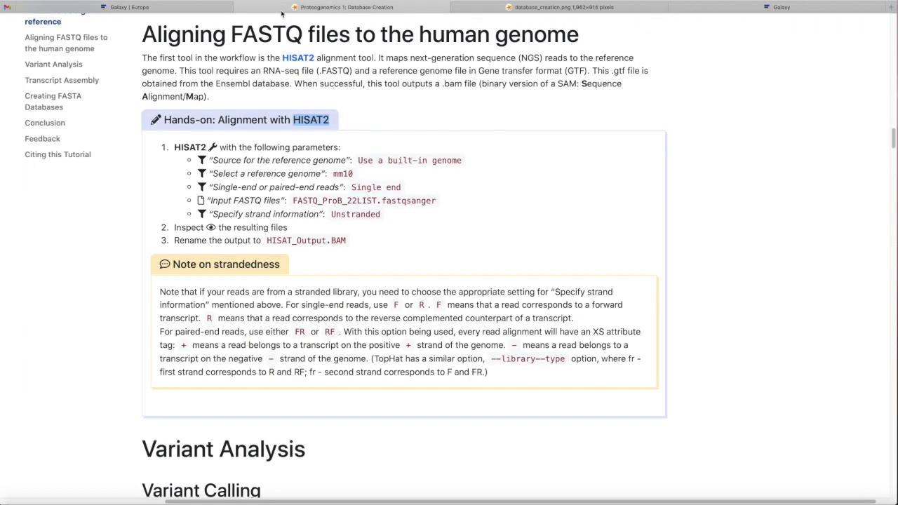
left_click(281, 7)
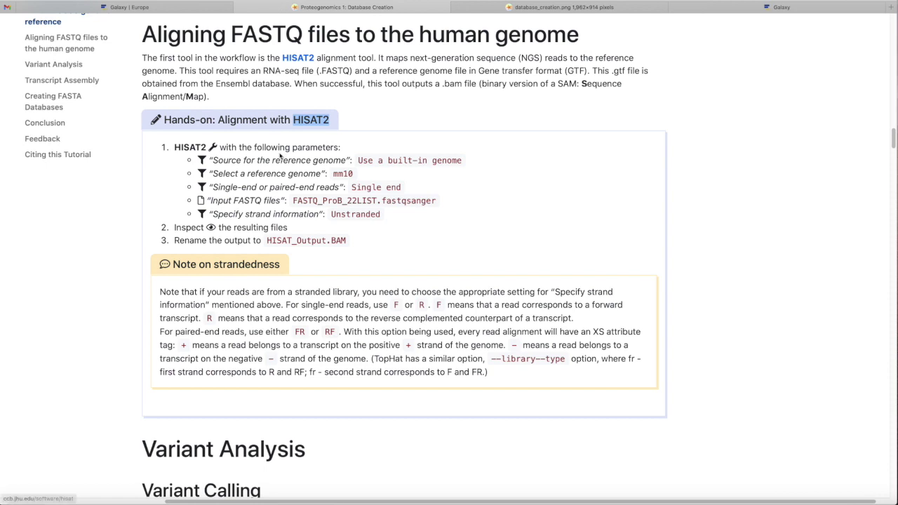
- Copy HISAT_Output.BAM from the tutorial and rename dataset 5 to it
left_click(306, 242)
double_click(306, 242)
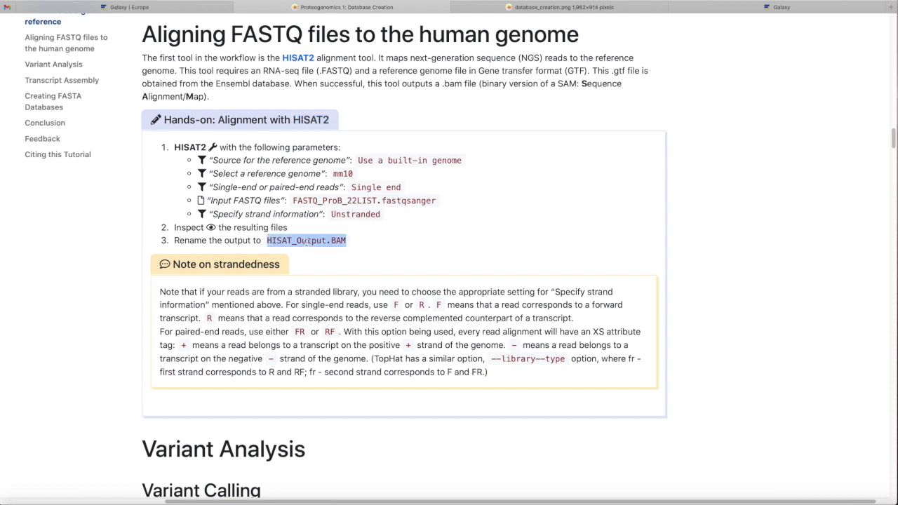
left_click(189, 10)
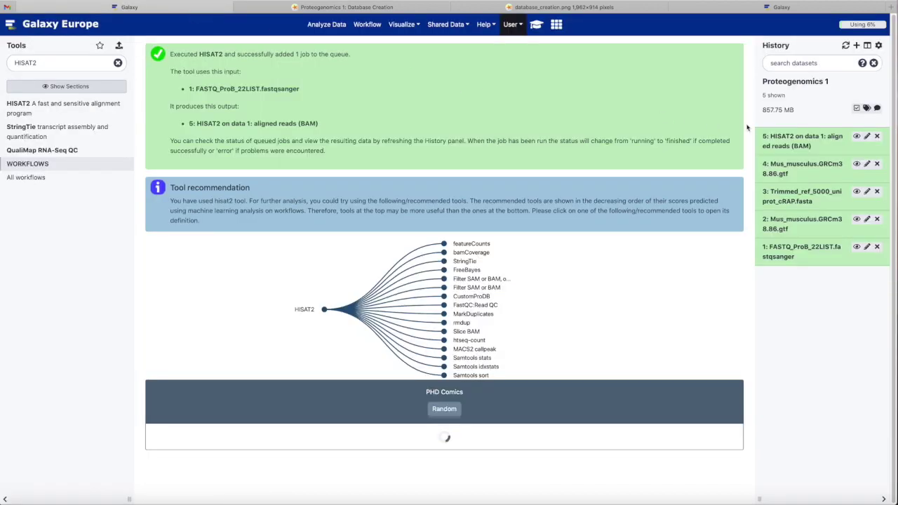
left_click(867, 138)
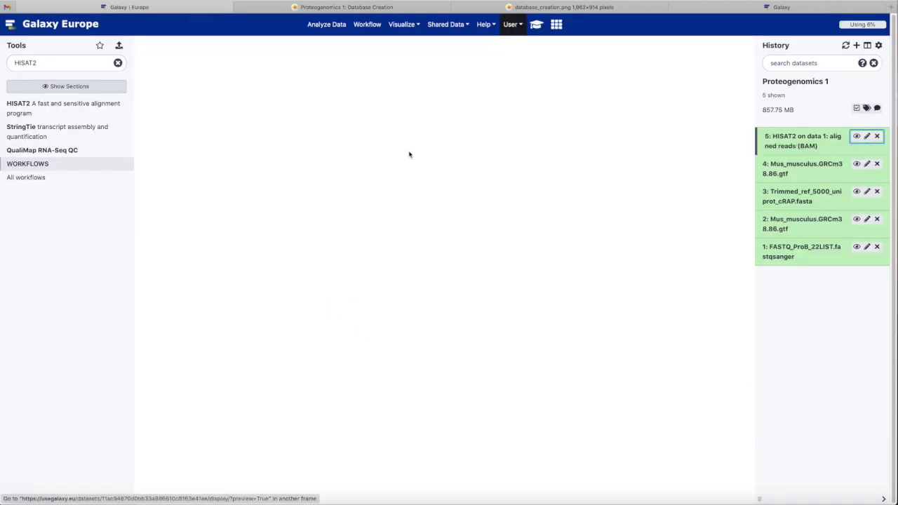
triple_click(189, 132)
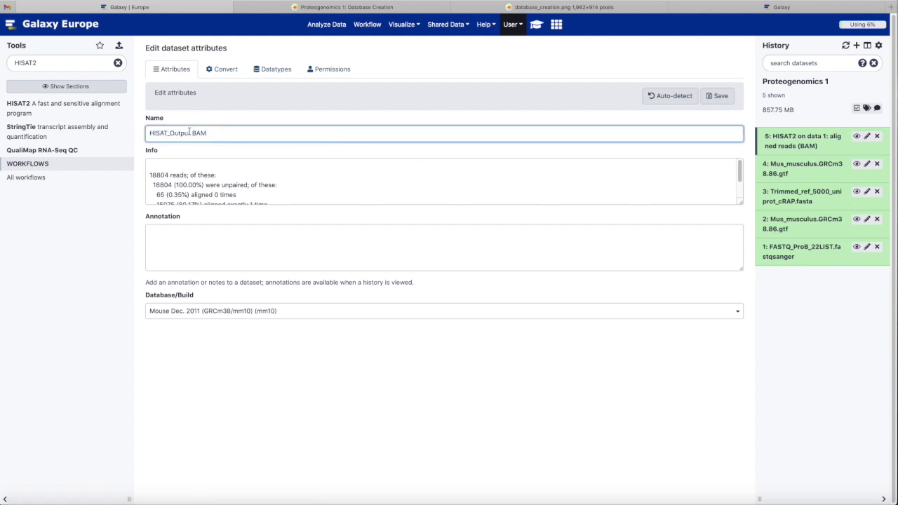
left_click(719, 96)
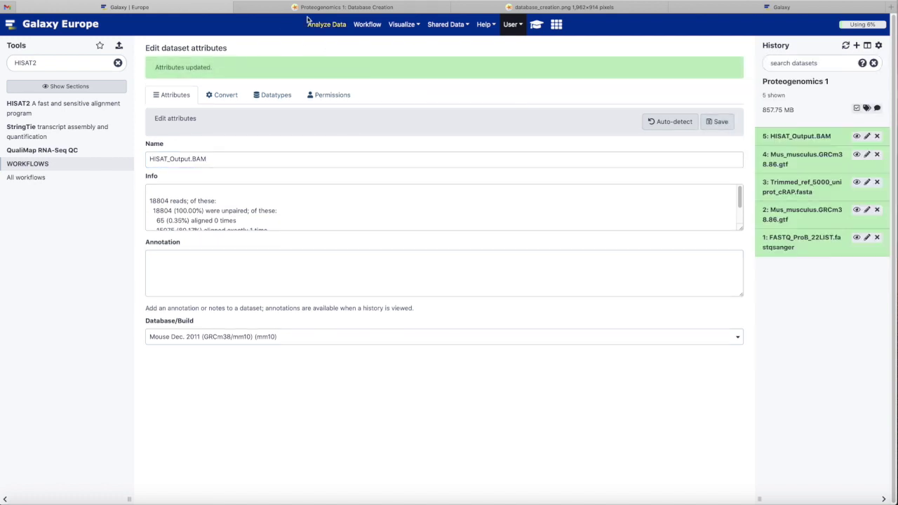
left_click(335, 7)
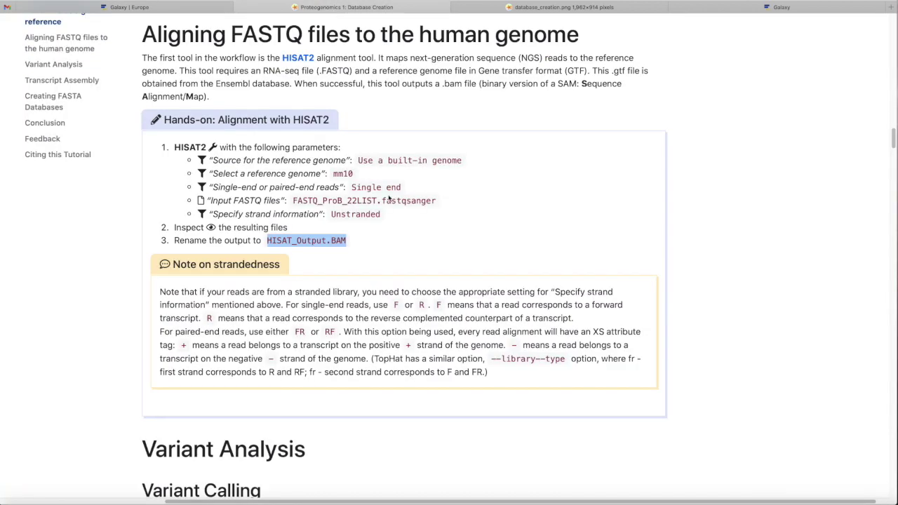
- Copy 'FreeBayes' from the tutorial's Variant Analysis hands-on and clear Galaxy's tool search
left_click(82, 66)
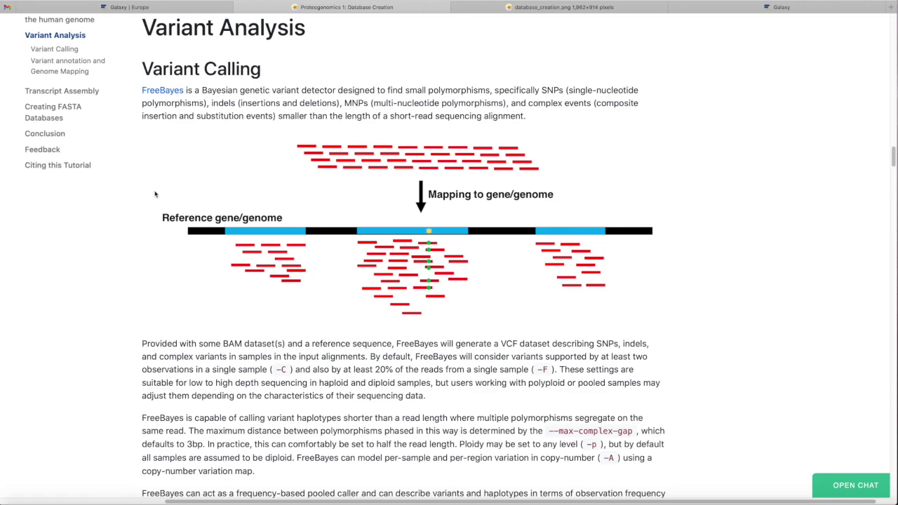
scroll(155, 194, "down", 5)
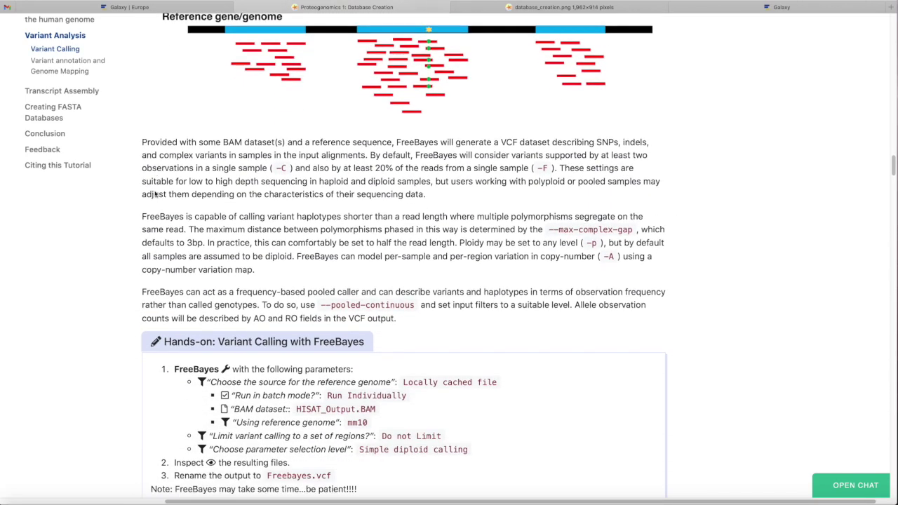
scroll(155, 190, "down", 3)
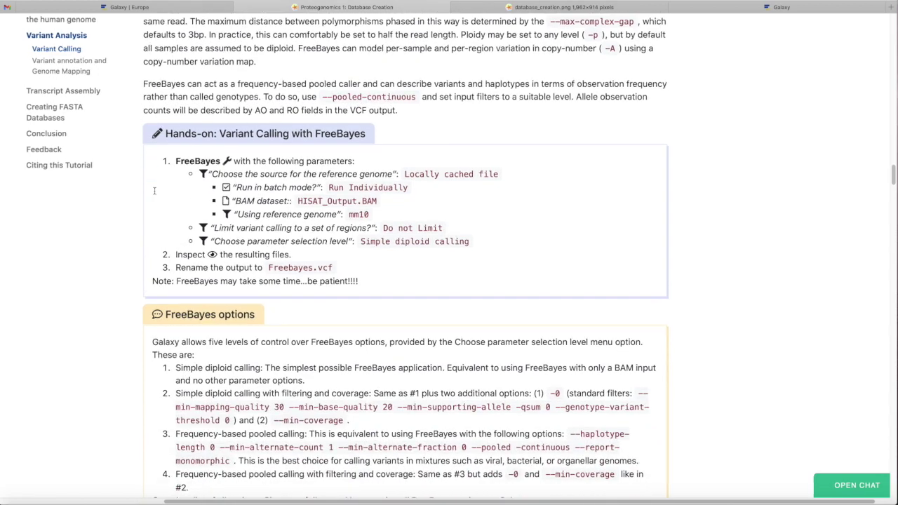
scroll(155, 194, "down", 1)
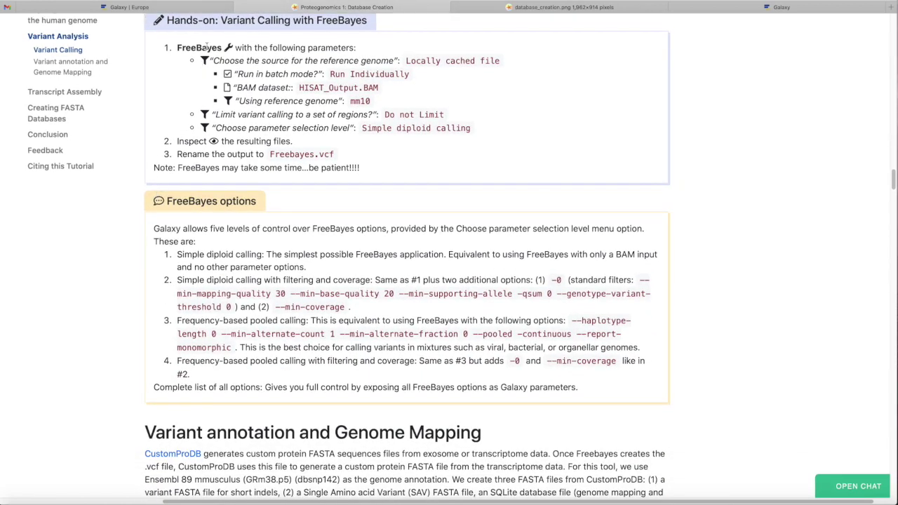
double_click(207, 47)
key("ctrl+c")
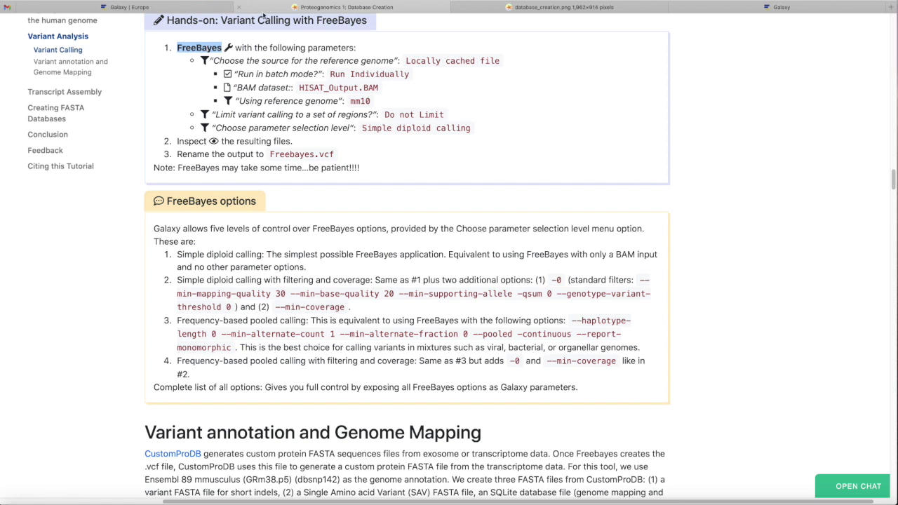
left_click(216, 7)
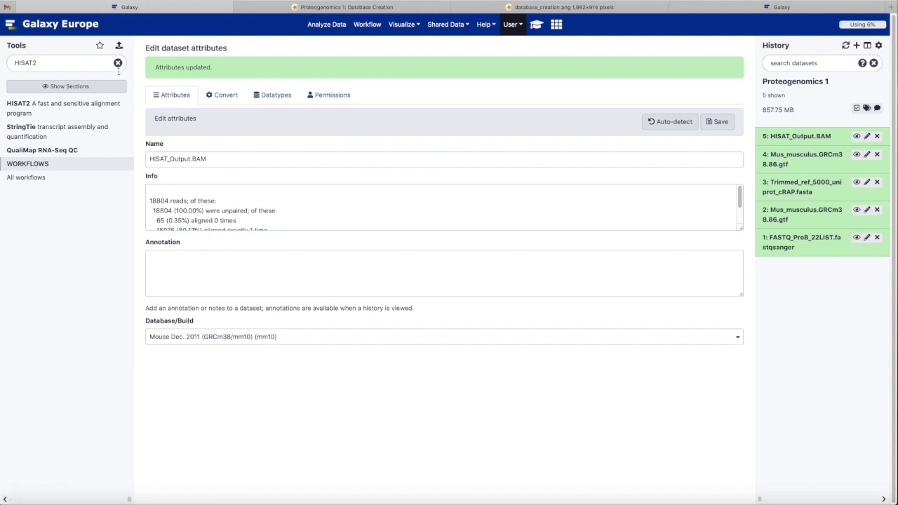
left_click(118, 63)
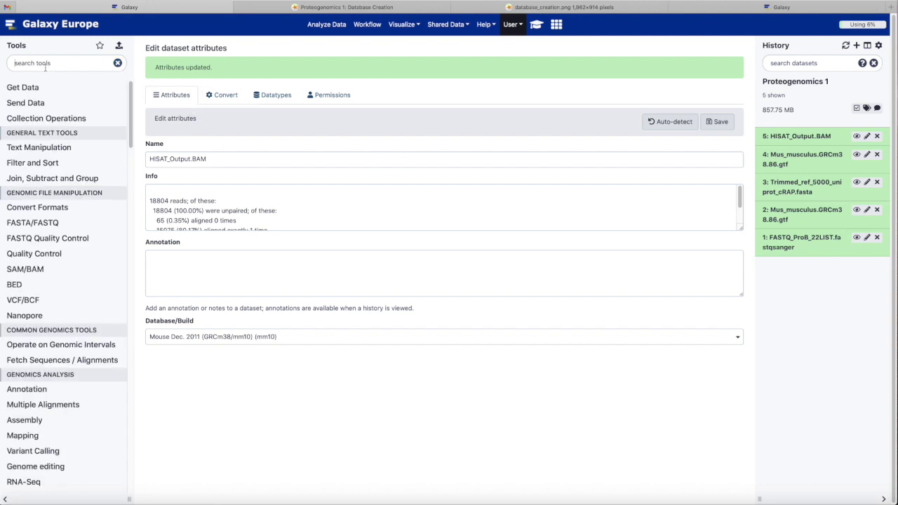
- Run FreeBayes on HISAT_Output.BAM with the mouse mm10 reference genome
key("ctrl+v")
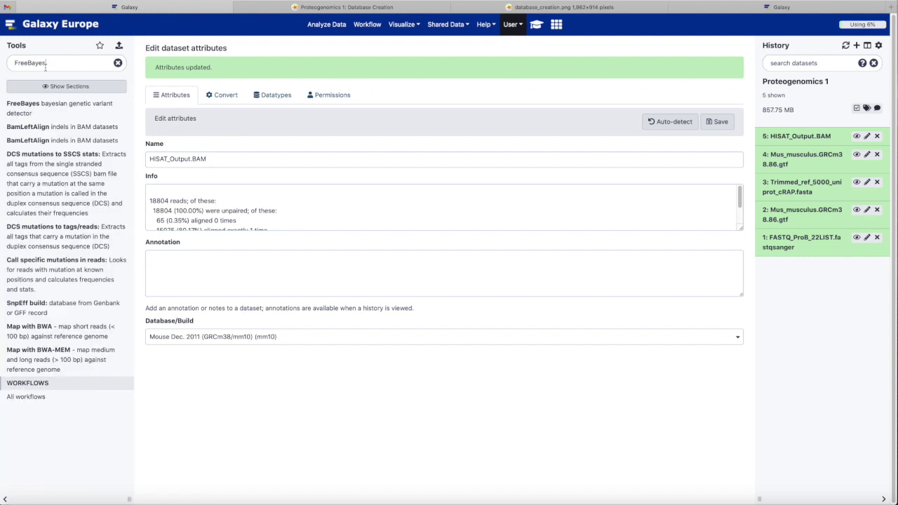
left_click(40, 105)
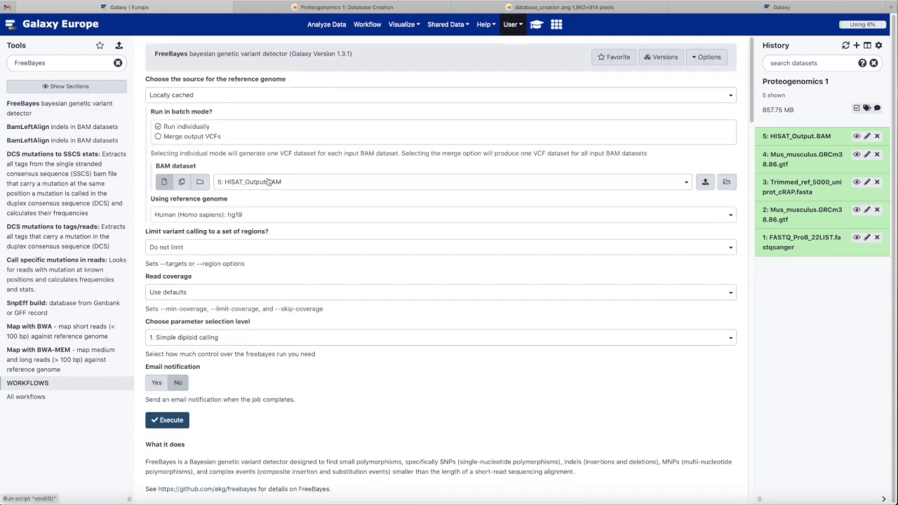
left_click(225, 216)
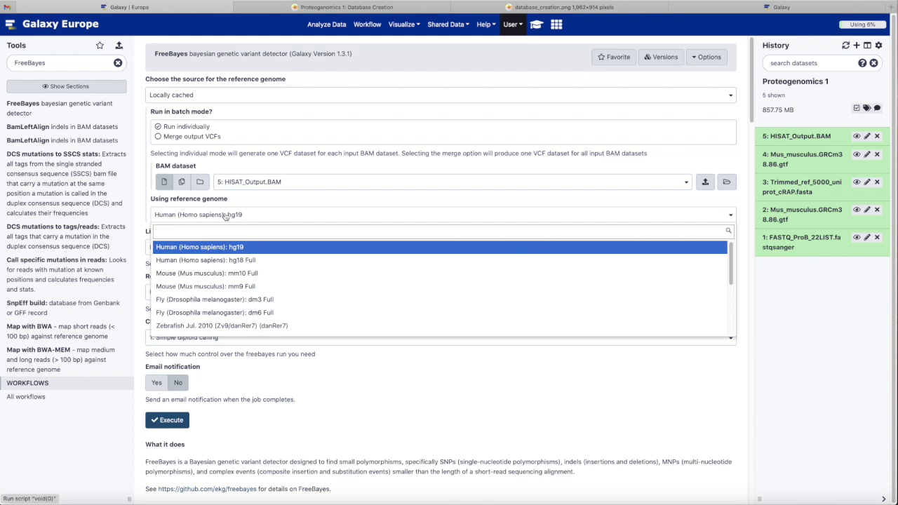
type("mm10")
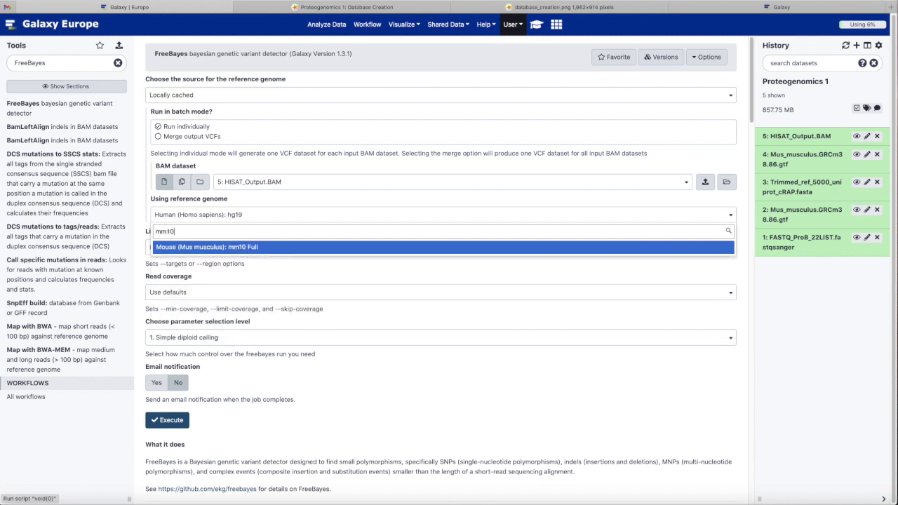
left_click(214, 253)
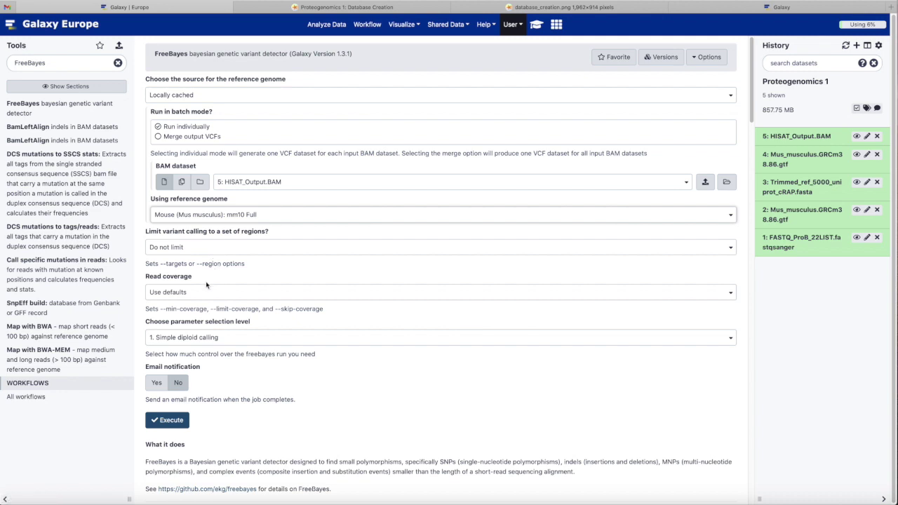
left_click(171, 421)
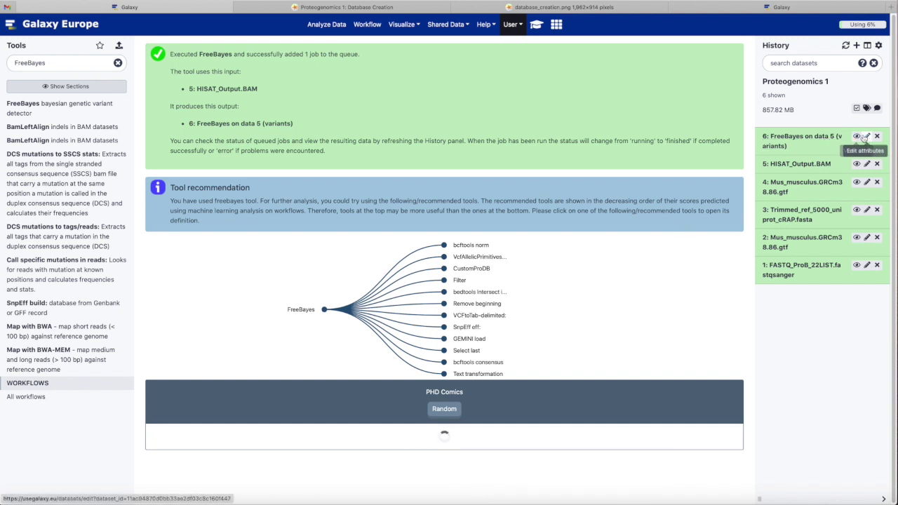
- Rename FreeBayes output dataset 6 to Freebayes.vcf and save it
left_click(856, 136)
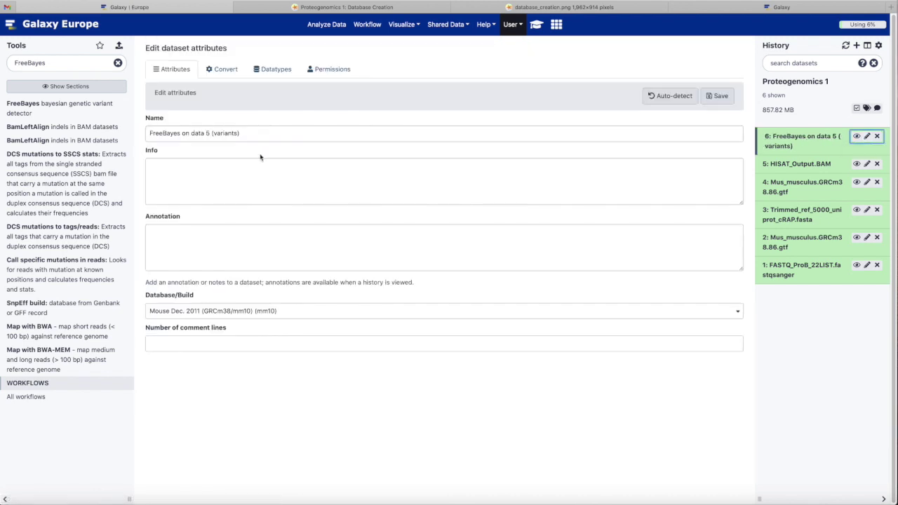
left_click(199, 133)
triple_click(200, 133)
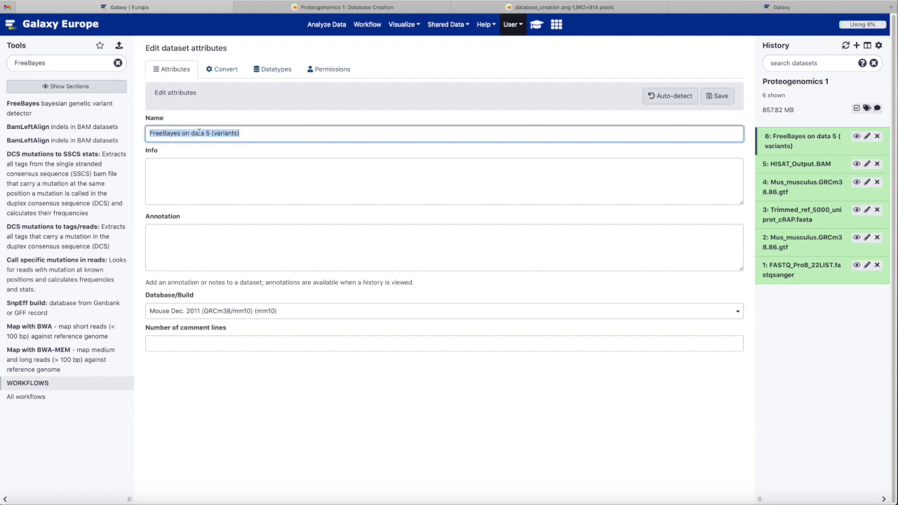
type("Freebayes.vcf")
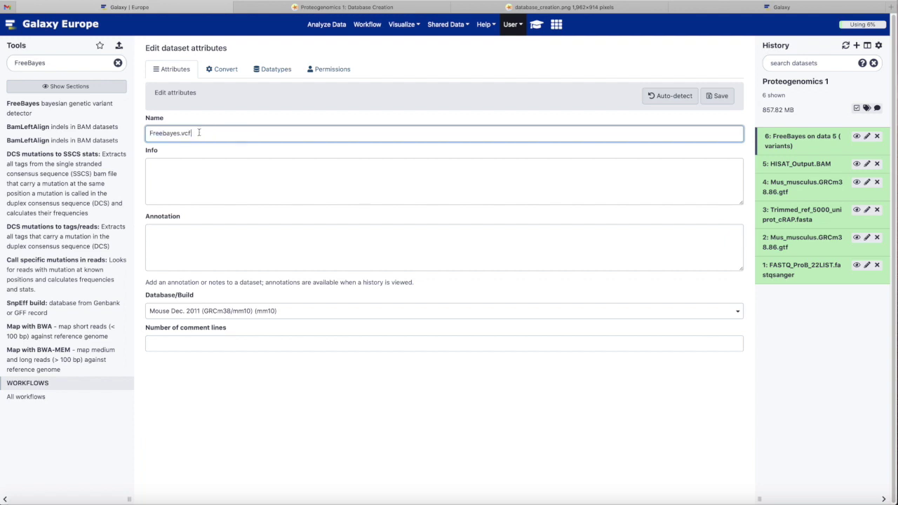
left_click(719, 96)
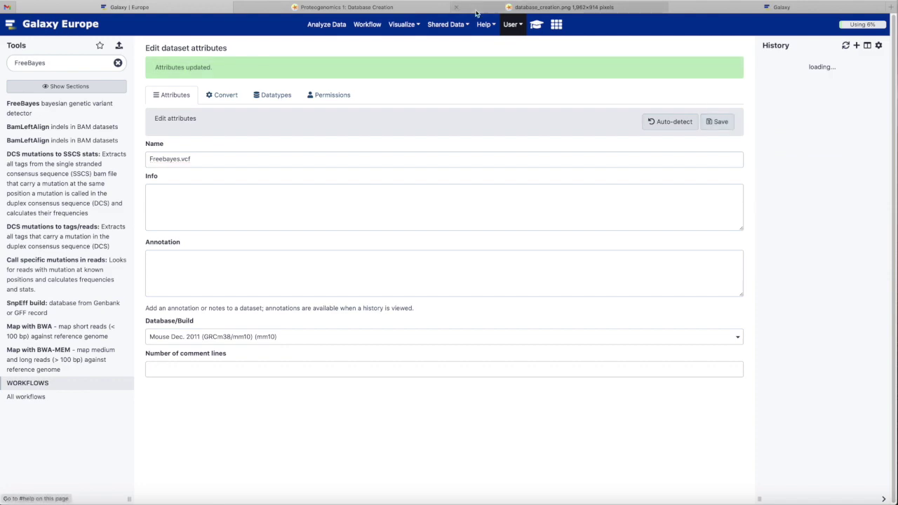
left_click(364, 7)
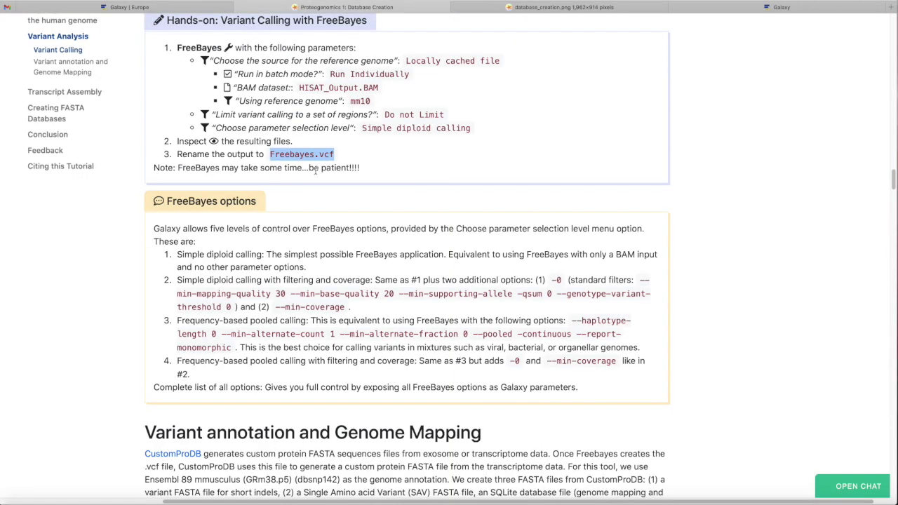
- Copy the tool name CustomProDB from the tutorial's CustomProDB hands-on box
scroll(315, 170, "down", 5)
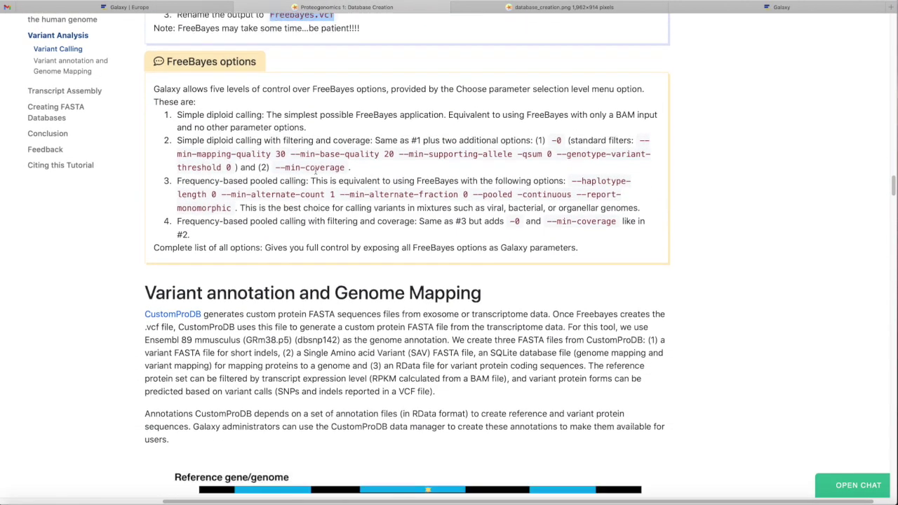
scroll(315, 170, "down", 3)
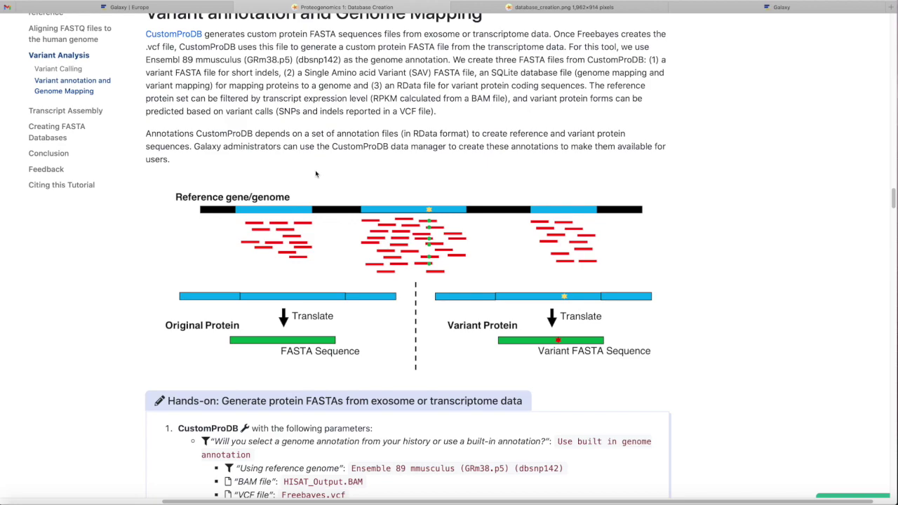
scroll(316, 174, "down", 1)
scroll(316, 174, "down", 4)
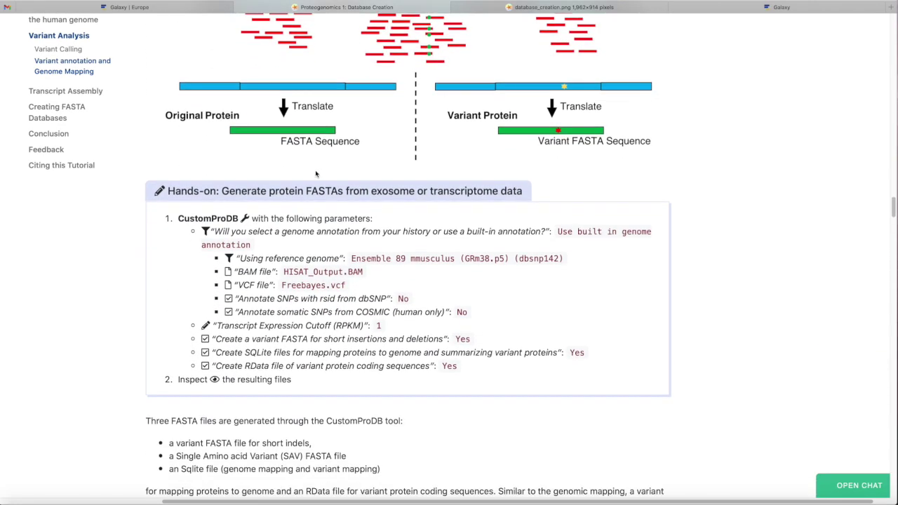
scroll(315, 170, "down", 2)
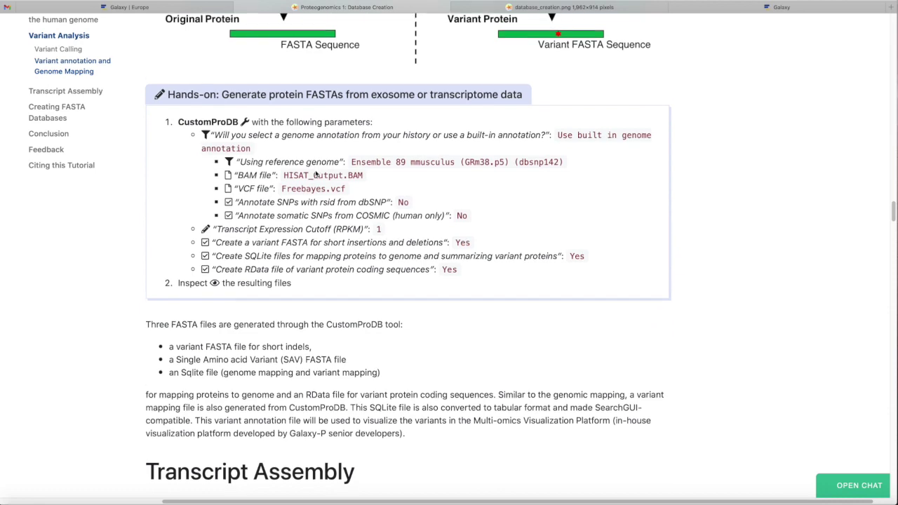
scroll(316, 175, "down", 1)
scroll(315, 173, "down", 1)
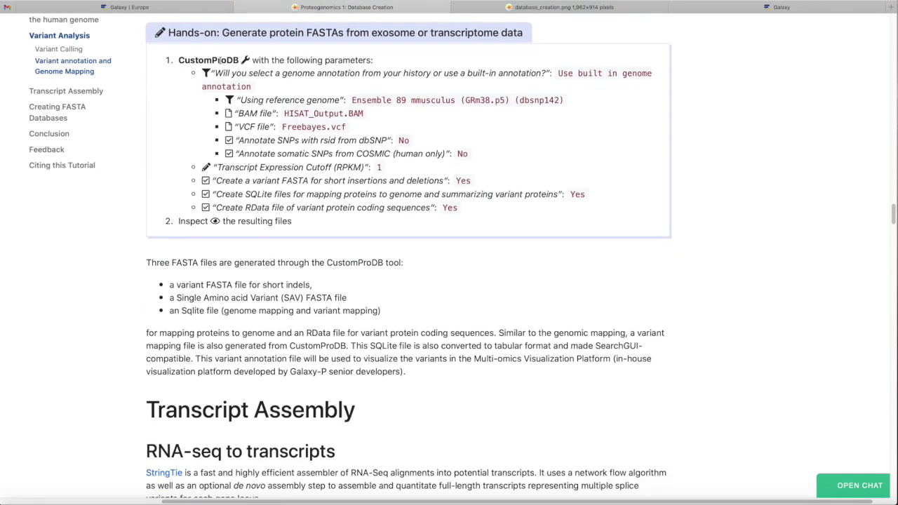
double_click(220, 61)
key("ctrl+c")
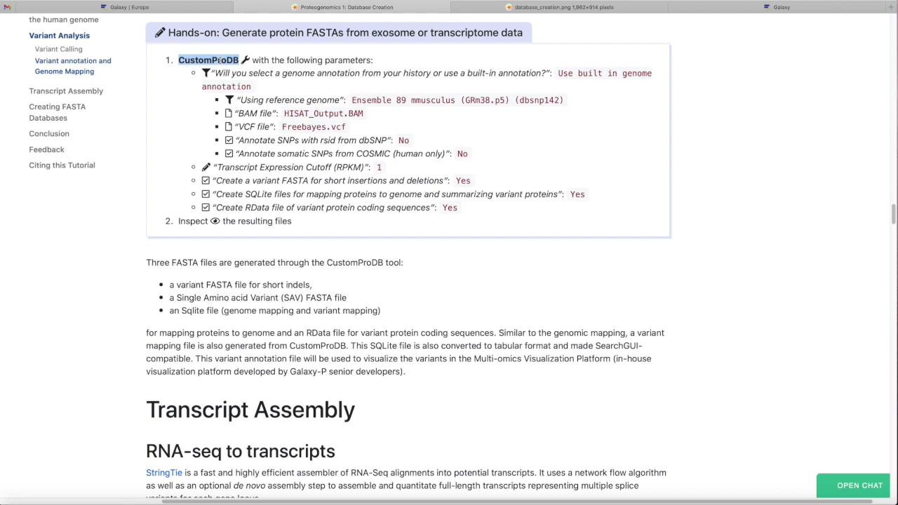
left_click(197, 8)
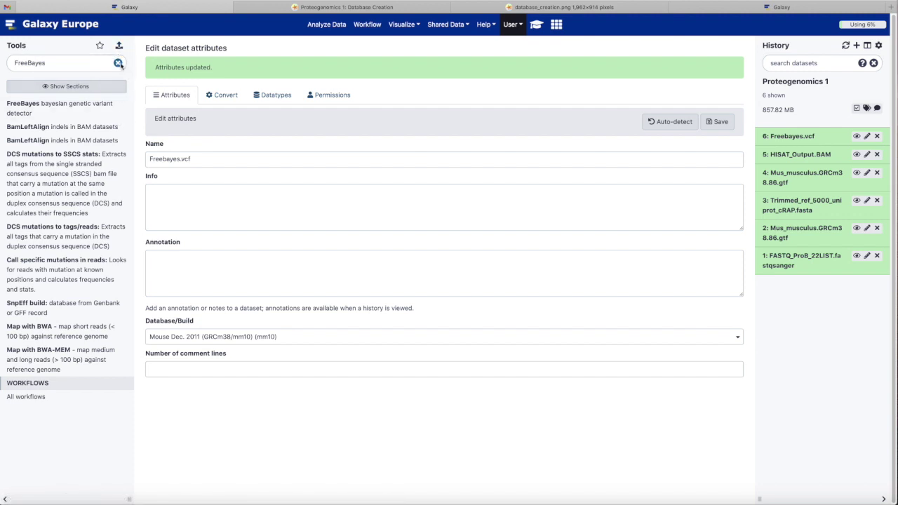
- Open CustomProDB with the Mouse Ensembl 89 mm10 genome annotation
left_click(118, 64)
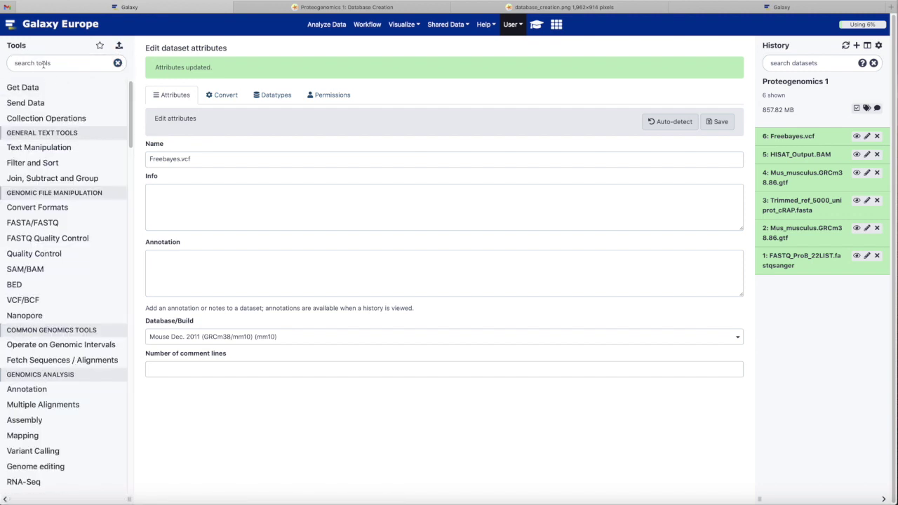
key("ctrl+v")
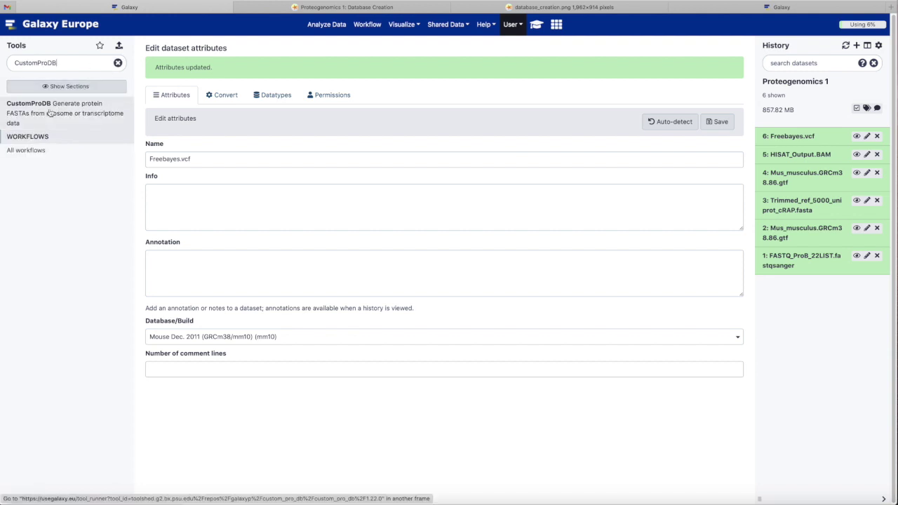
left_click(41, 111)
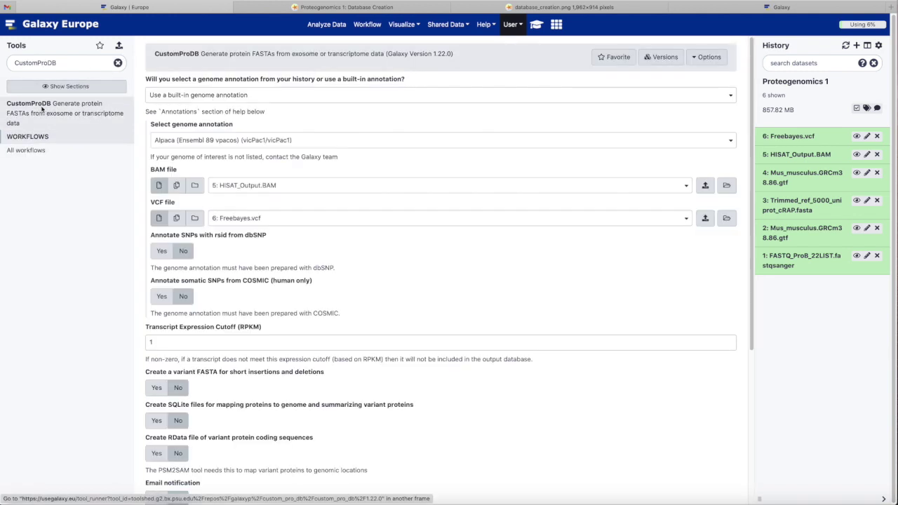
left_click(253, 142)
type("mm10")
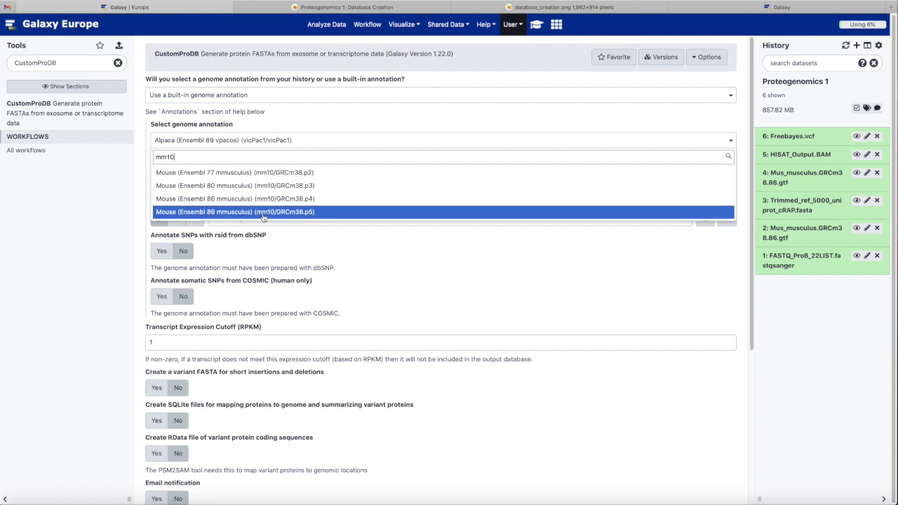
left_click(261, 213)
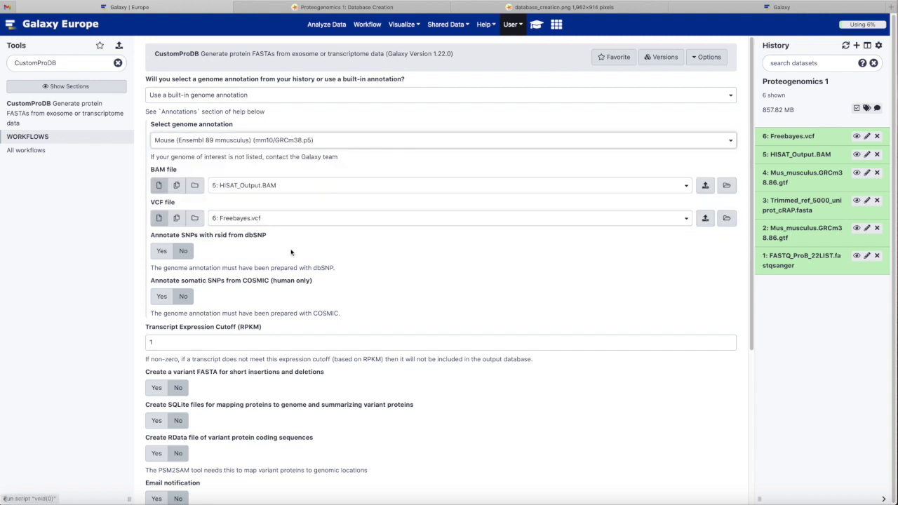
- Set the short-indel variant FASTA, SQLite mapping and RData outputs to Yes
scroll(292, 252, "down", 1)
scroll(291, 251, "down", 5)
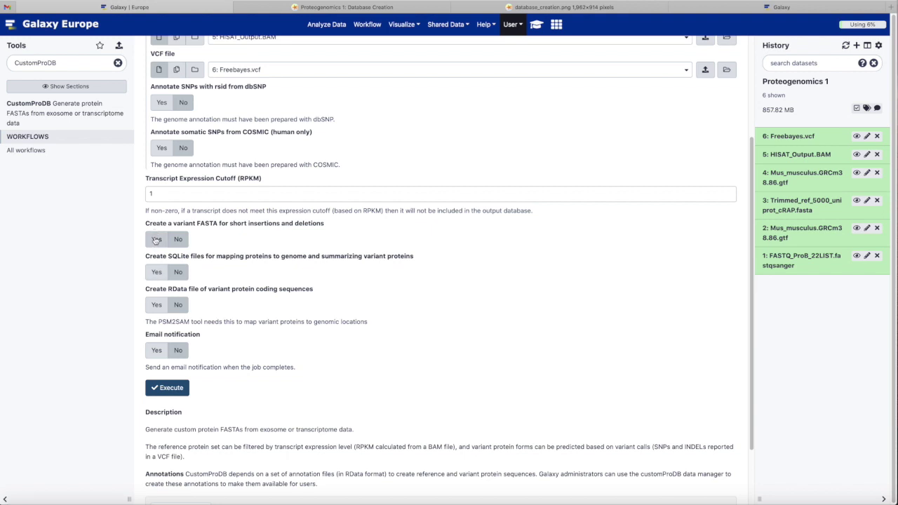
left_click(156, 239)
left_click(156, 273)
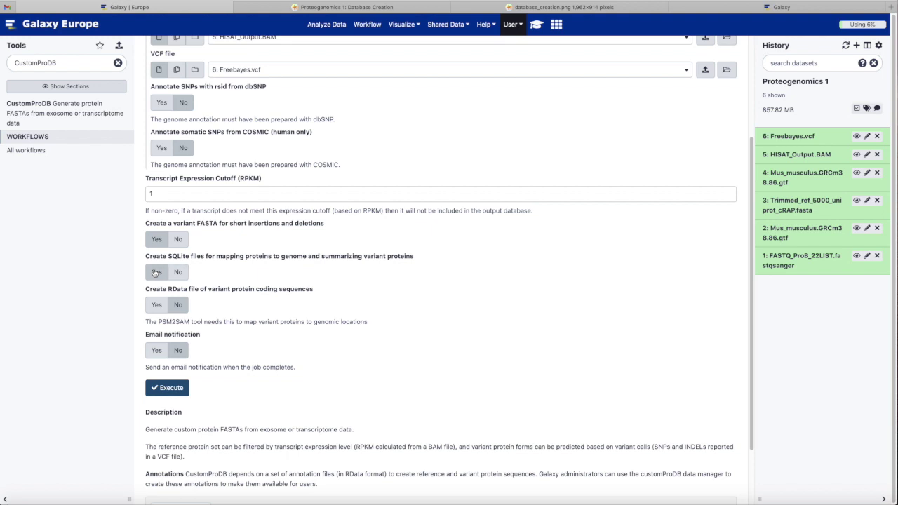
left_click(155, 306)
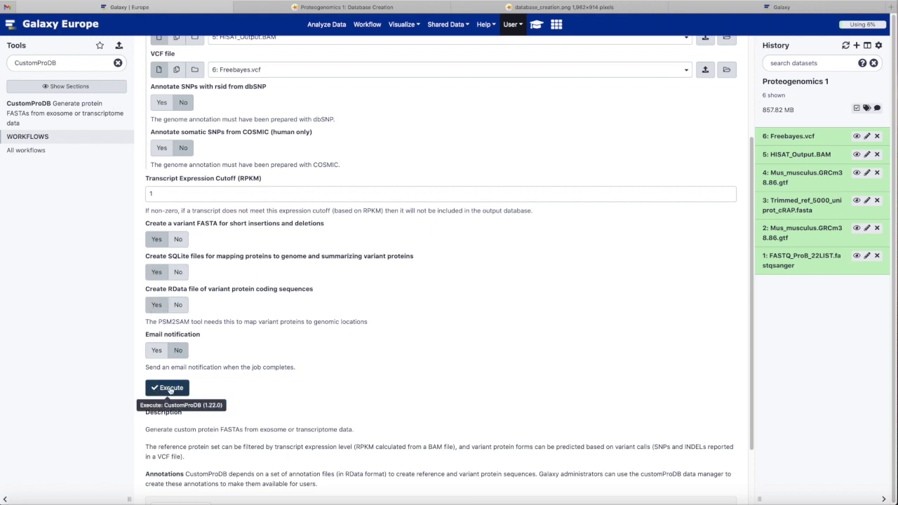